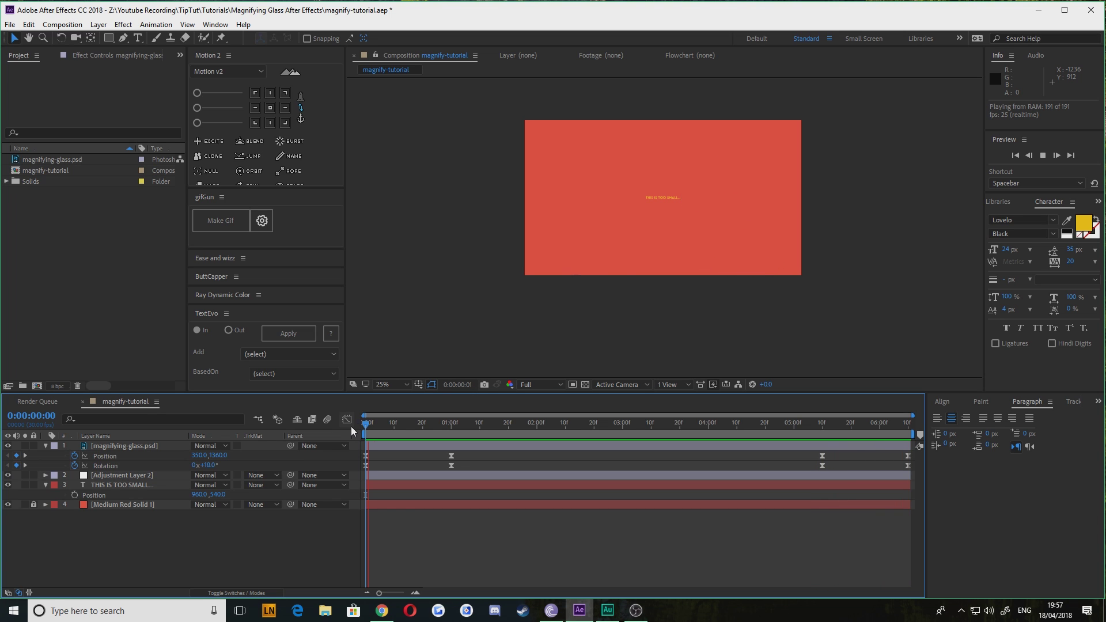
Step: Create a new 1920×1080 composition, Comp 1, with the default settings
{"action": "left_click", "coordinate": [74, 219]}
{"action": "left_click", "coordinate": [73, 25]}
{"action": "left_click", "coordinate": [95, 35]}
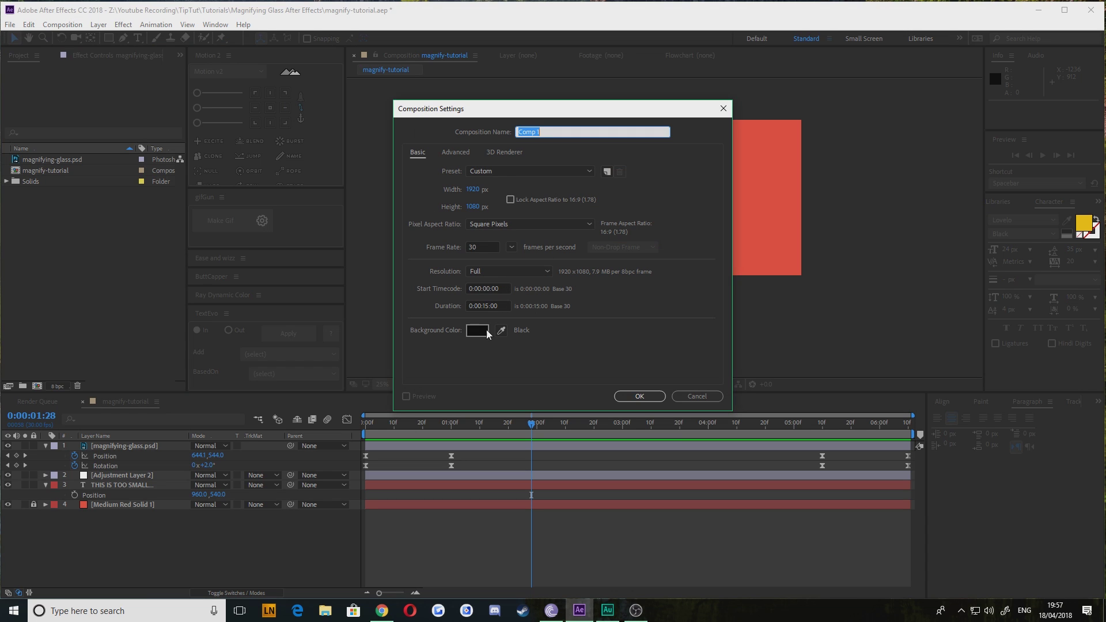
{"action": "left_click", "coordinate": [624, 397]}
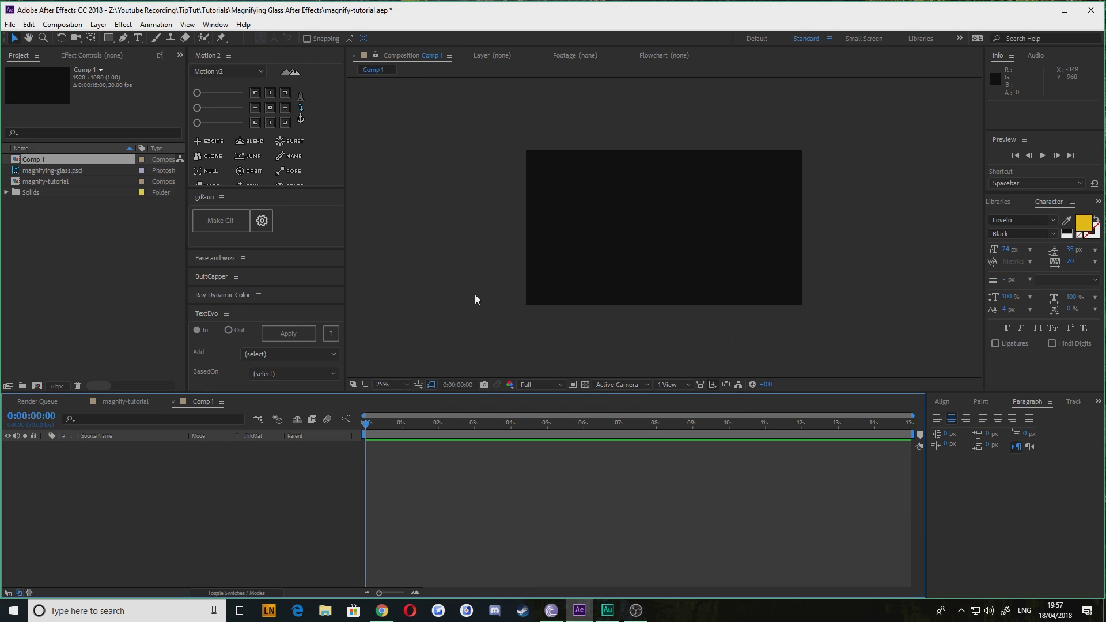
Step: Add a medium red solid that fills the frame, and lock that layer
{"action": "left_click", "coordinate": [122, 24]}
{"action": "mouse_move", "coordinate": [99, 24]}
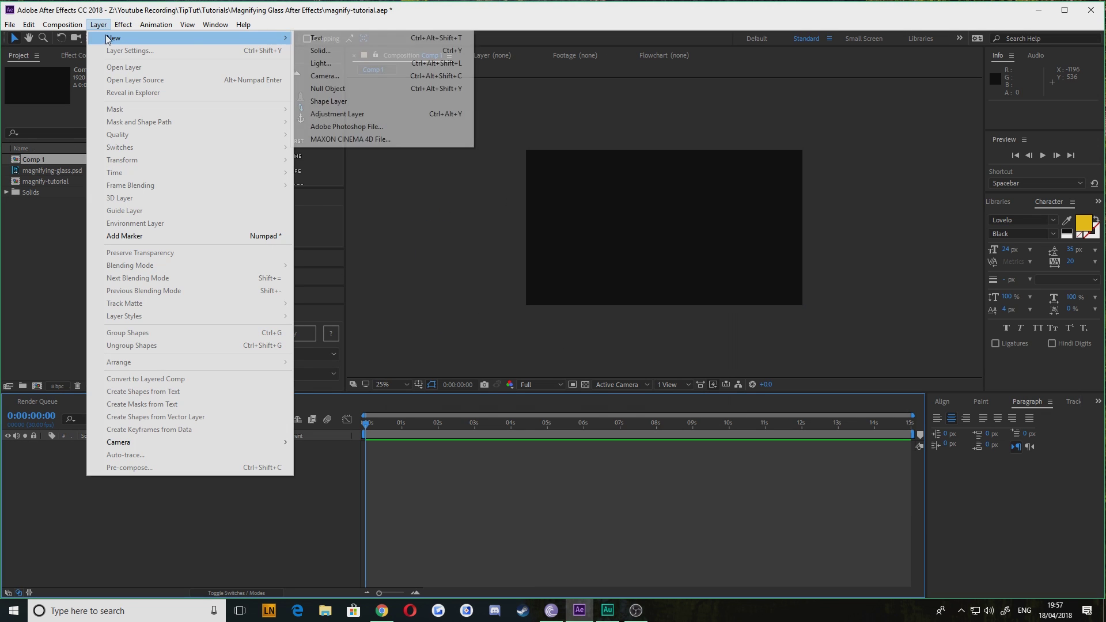
{"action": "left_click", "coordinate": [324, 50]}
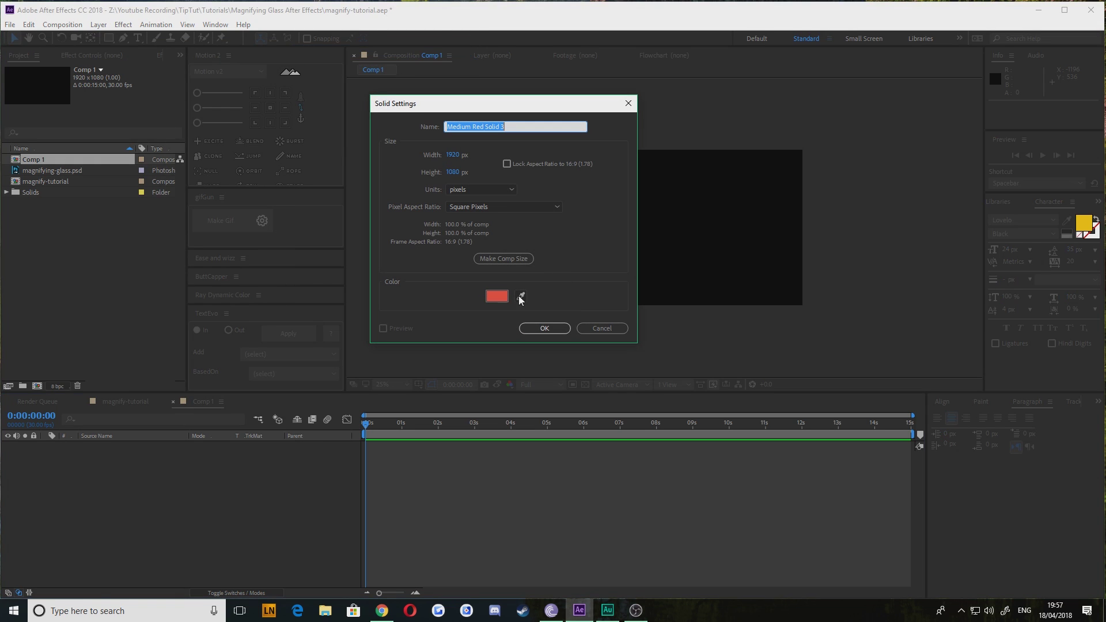
{"action": "left_click", "coordinate": [541, 329]}
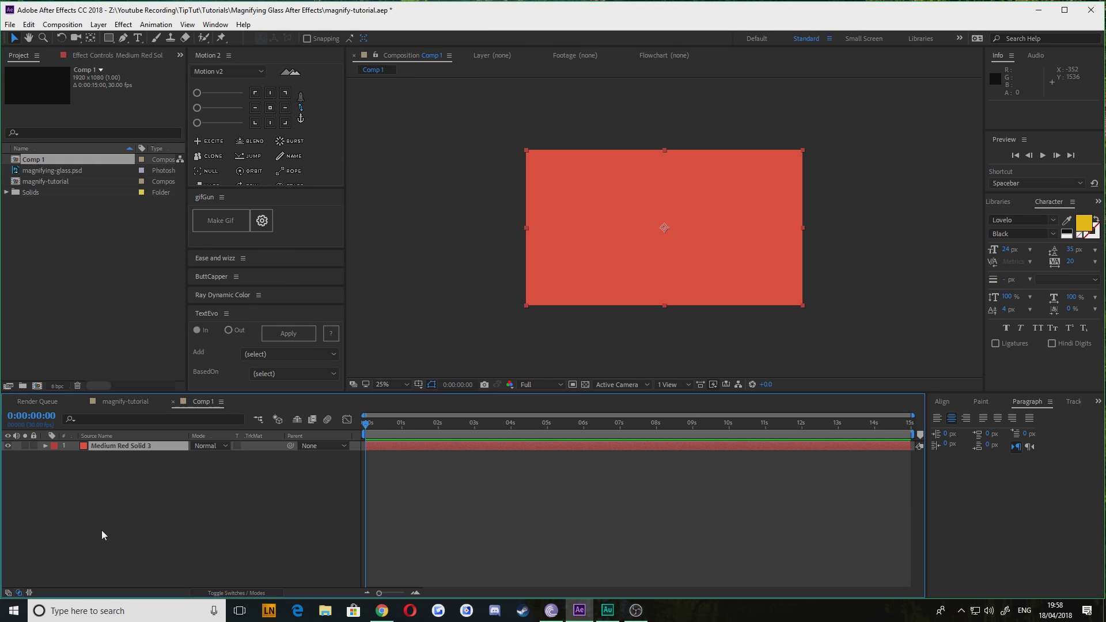
{"action": "left_click", "coordinate": [33, 444]}
Step: Type the yellow line 'THIS IS A ZOOMY FUN TIME.' as a text layer over the red solid
{"action": "left_click", "coordinate": [137, 37]}
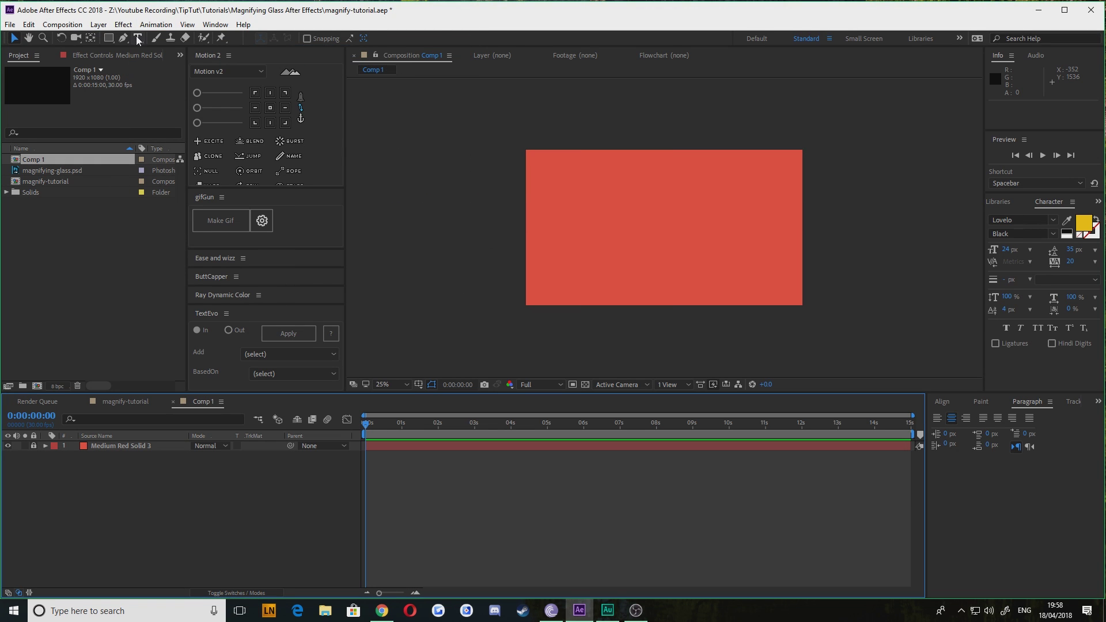
{"action": "left_click", "coordinate": [580, 209]}
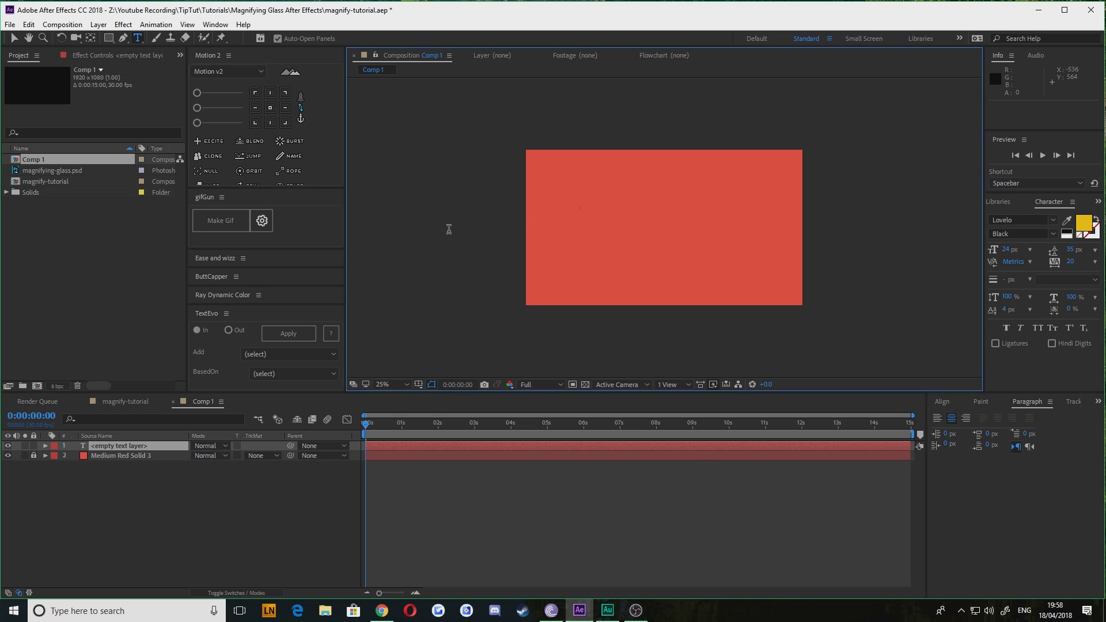
{"action": "type", "text": "THIS IS A ZOOMY FUN TIME."}
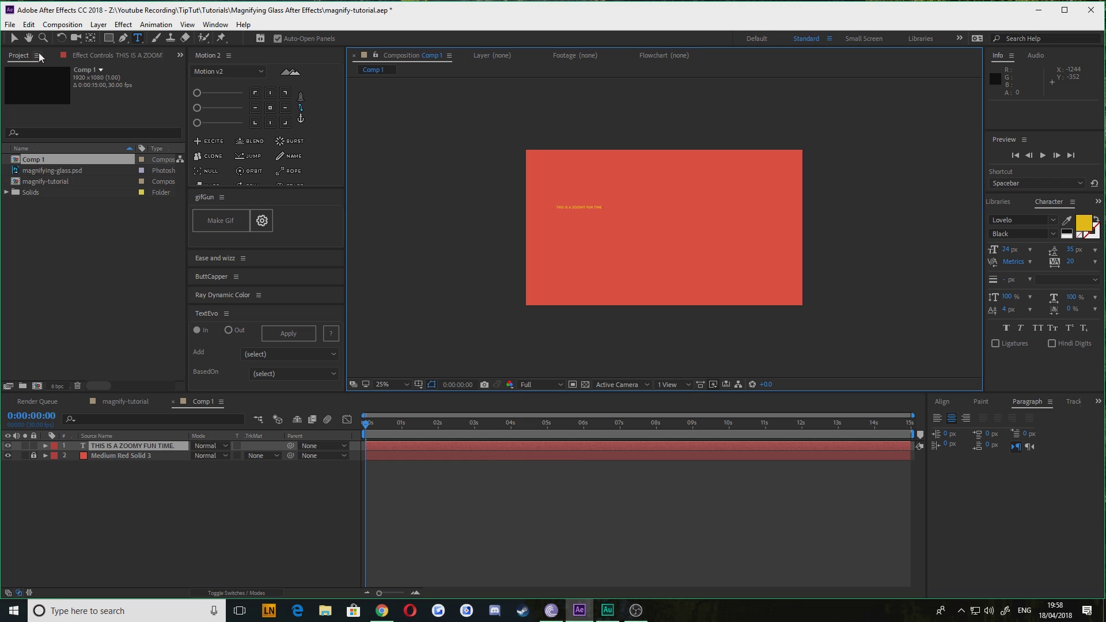
{"action": "left_click", "coordinate": [14, 38]}
Step: Centre the text layer's anchor point and scale the text up to 130%
{"action": "left_click", "coordinate": [270, 108]}
{"action": "key", "text": "Caps_Lock"}
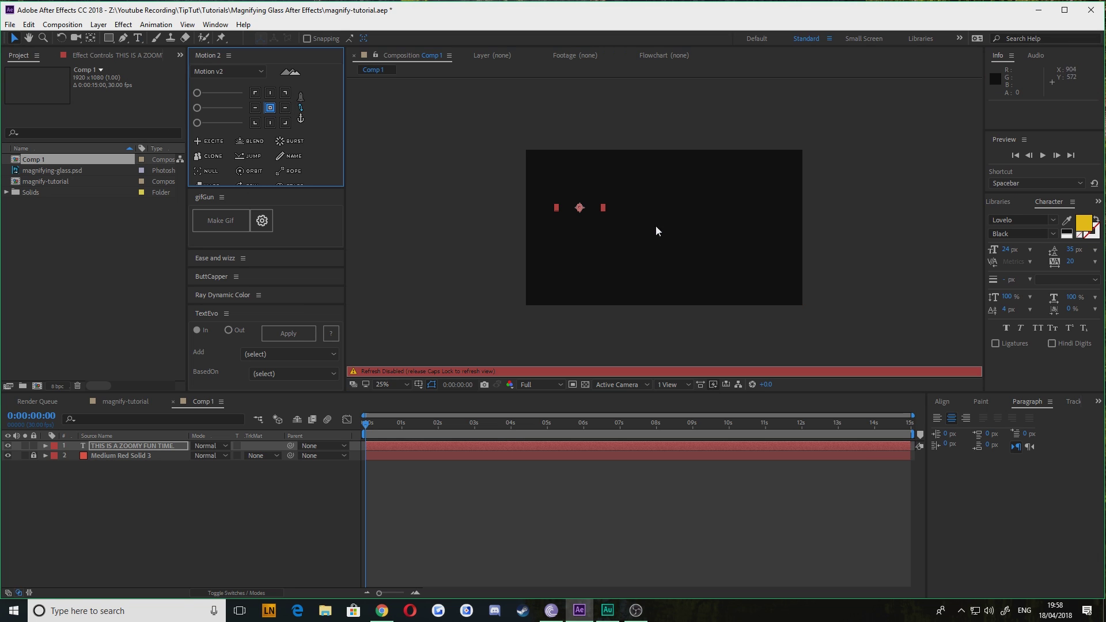
{"action": "key", "text": "Caps_Lock"}
{"action": "left_click_drag", "start_coordinate": [603, 210], "coordinate": [609, 213]}
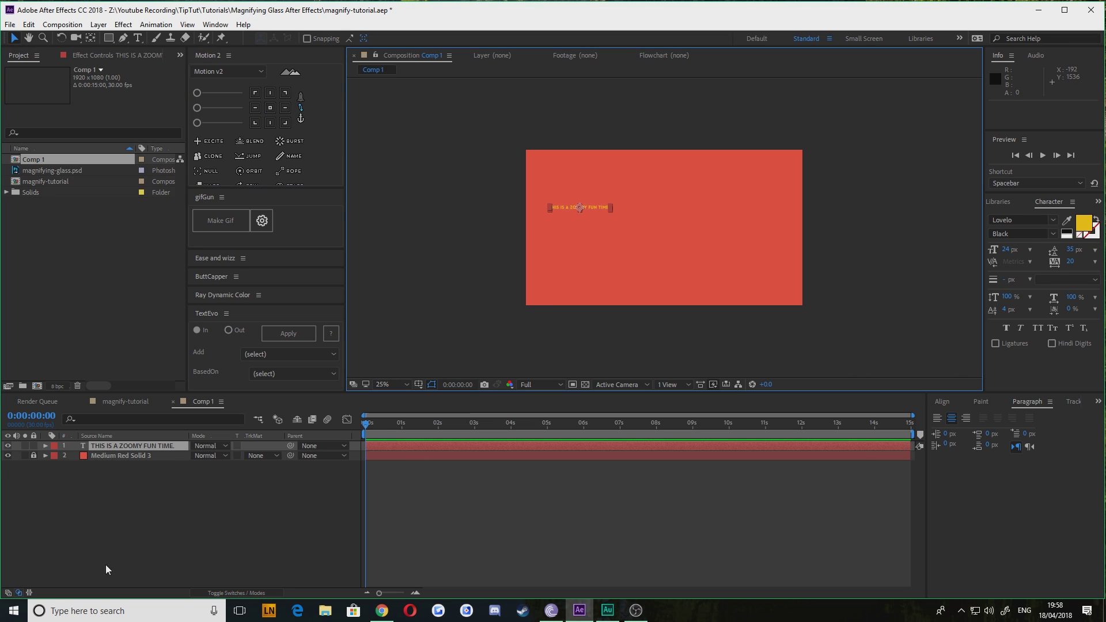
Step: Set the text layer's Position to 960, 540 so it sits in the frame centre
{"action": "key", "text": "p"}
{"action": "left_click", "coordinate": [194, 456]}
{"action": "type", "text": "960"}
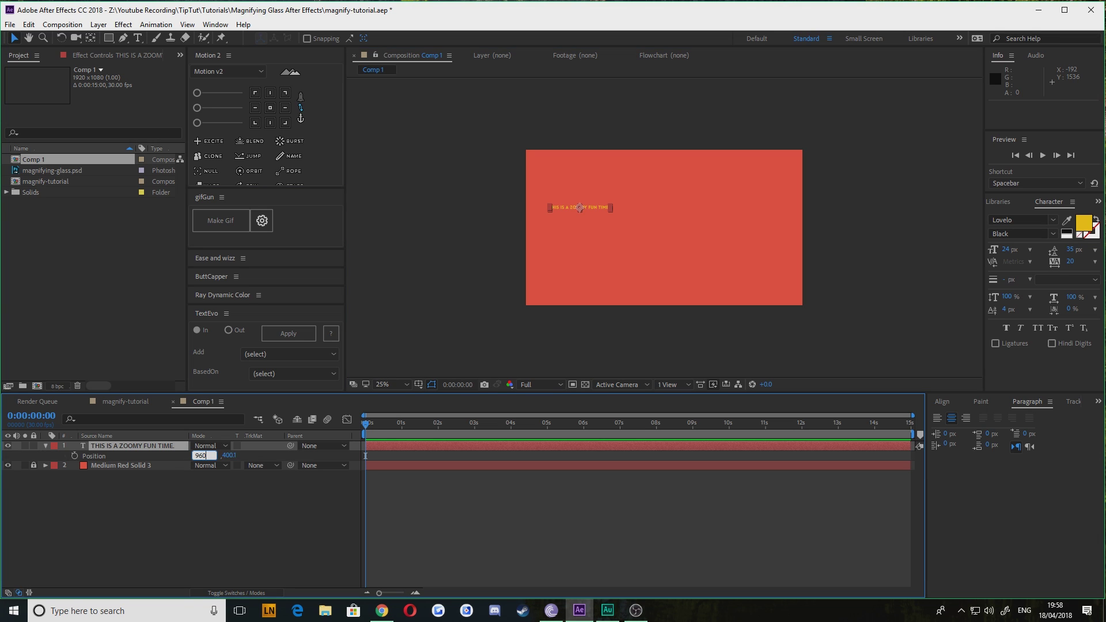
{"action": "key", "text": "Tab"}
{"action": "type", "text": "540"}
{"action": "key", "text": "Return"}
{"action": "left_click", "coordinate": [502, 242]}
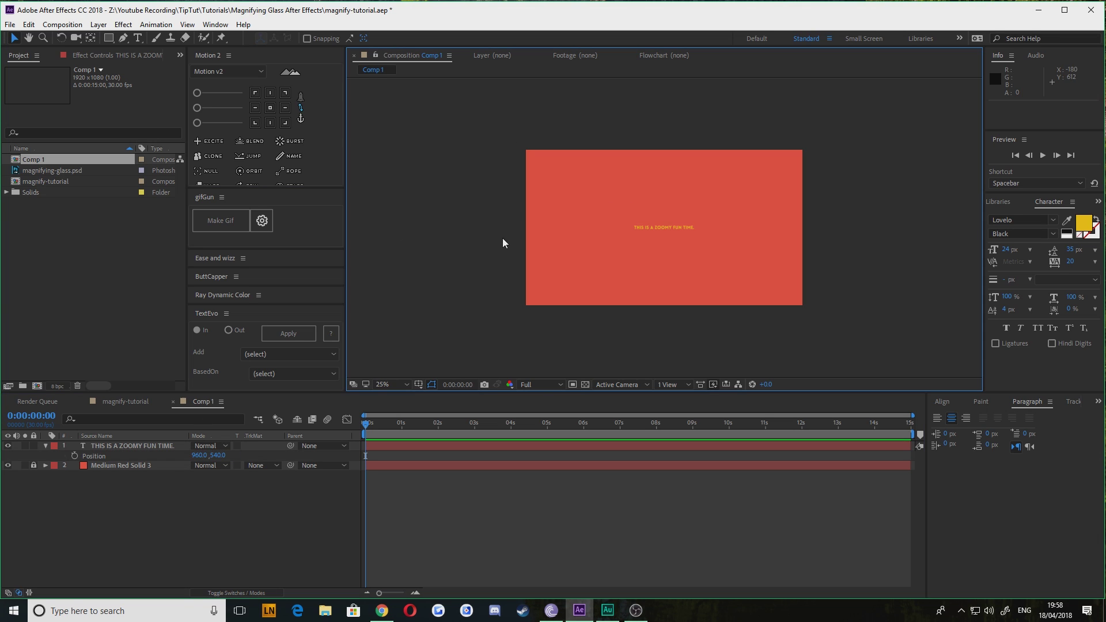
{"action": "key", "text": "period"}
{"action": "key", "text": "period"}
{"action": "key", "text": "period"}
{"action": "key", "text": "period"}
{"action": "key", "text": "period"}
{"action": "key", "text": "period"}
{"action": "key", "text": "comma"}
{"action": "key", "text": "comma"}
{"action": "key", "text": "comma"}
{"action": "key", "text": "comma"}
{"action": "key", "text": "comma"}
{"action": "key", "text": "comma"}
Step: Add magnifying-glass.psd to Comp 1 above the text and shrink it to about 28% scale
{"action": "left_click", "coordinate": [71, 171]}
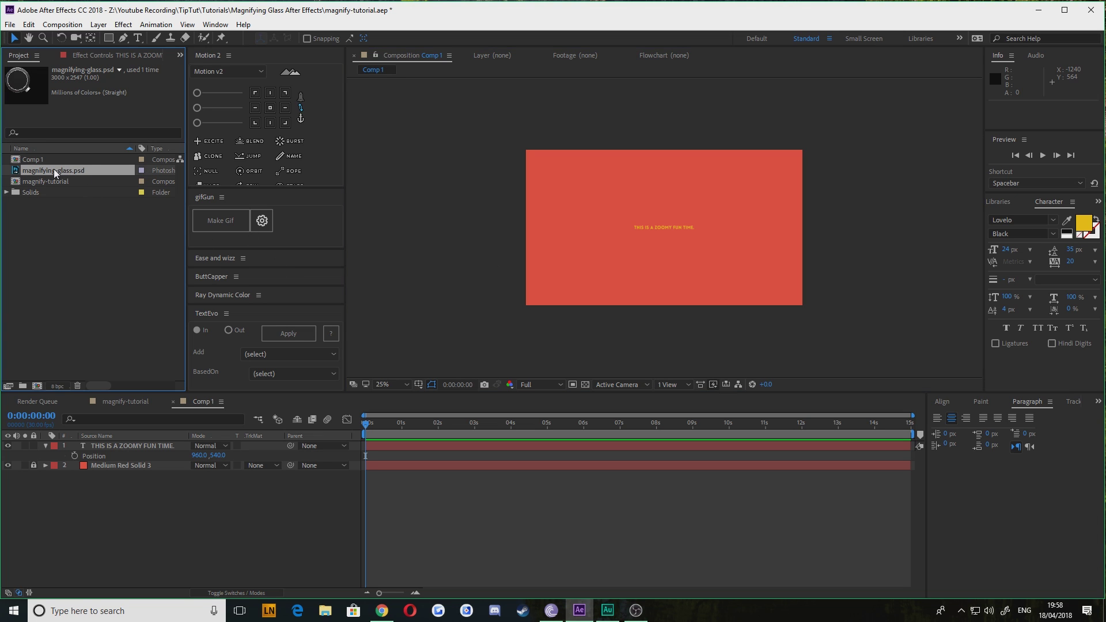
{"action": "left_click_drag", "start_coordinate": [54, 168], "coordinate": [125, 443]}
{"action": "key", "text": "s"}
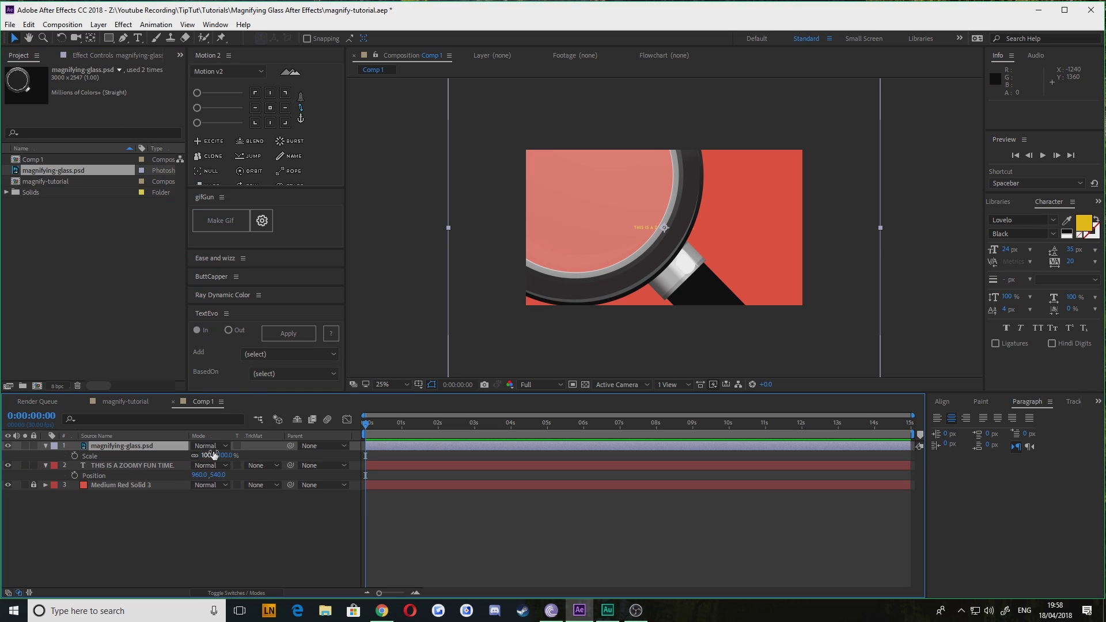
{"action": "mouse_move", "coordinate": [230, 454]}
{"action": "left_mouse_down"}
{"action": "mouse_move", "coordinate": [192, 456]}
{"action": "mouse_move", "coordinate": [218, 456]}
{"action": "left_mouse_up"}
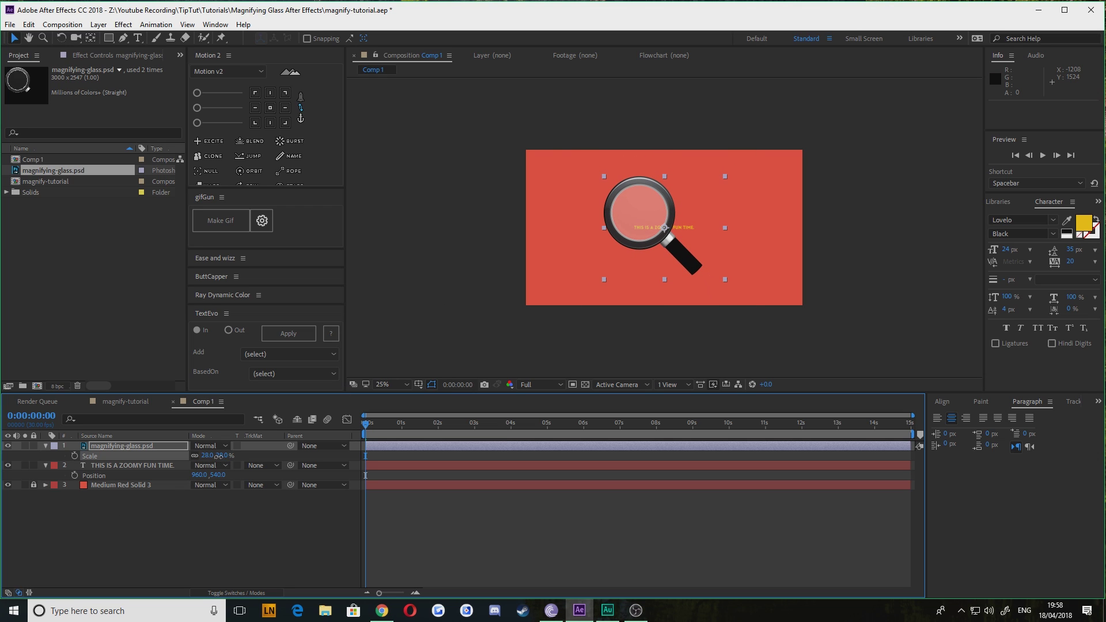
Step: Move the glass's anchor point to the lens centre, then drag the glass down and left
{"action": "key", "text": "period"}
{"action": "key", "text": "period"}
{"action": "left_click_drag", "start_coordinate": [534, 195], "coordinate": [524, 185]}
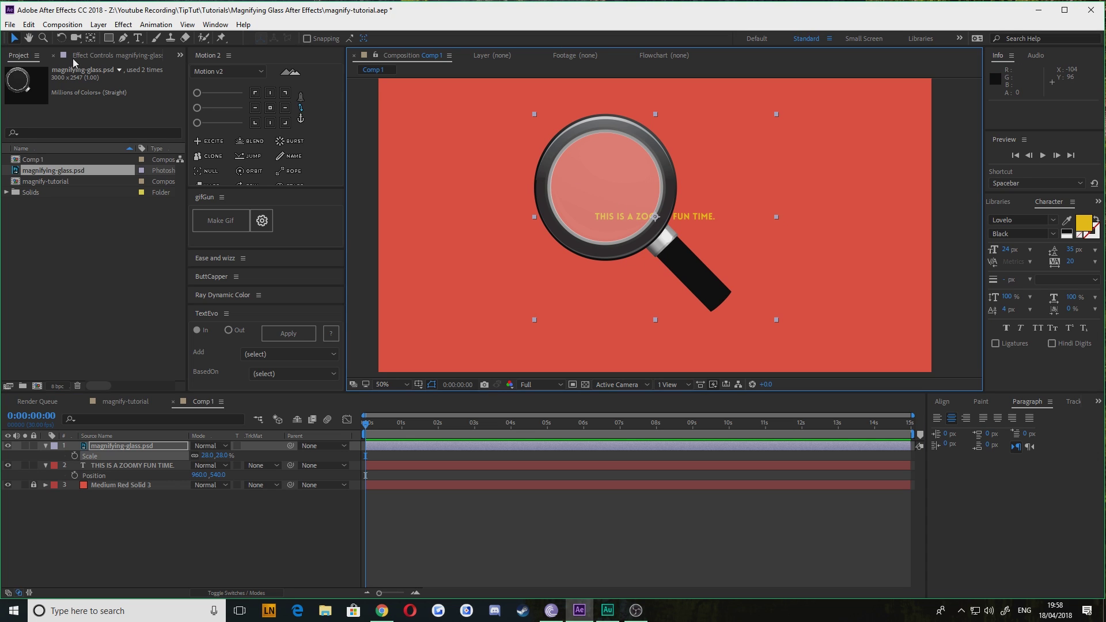
{"action": "left_click", "coordinate": [91, 38]}
{"action": "left_click_drag", "start_coordinate": [655, 217], "coordinate": [604, 189]}
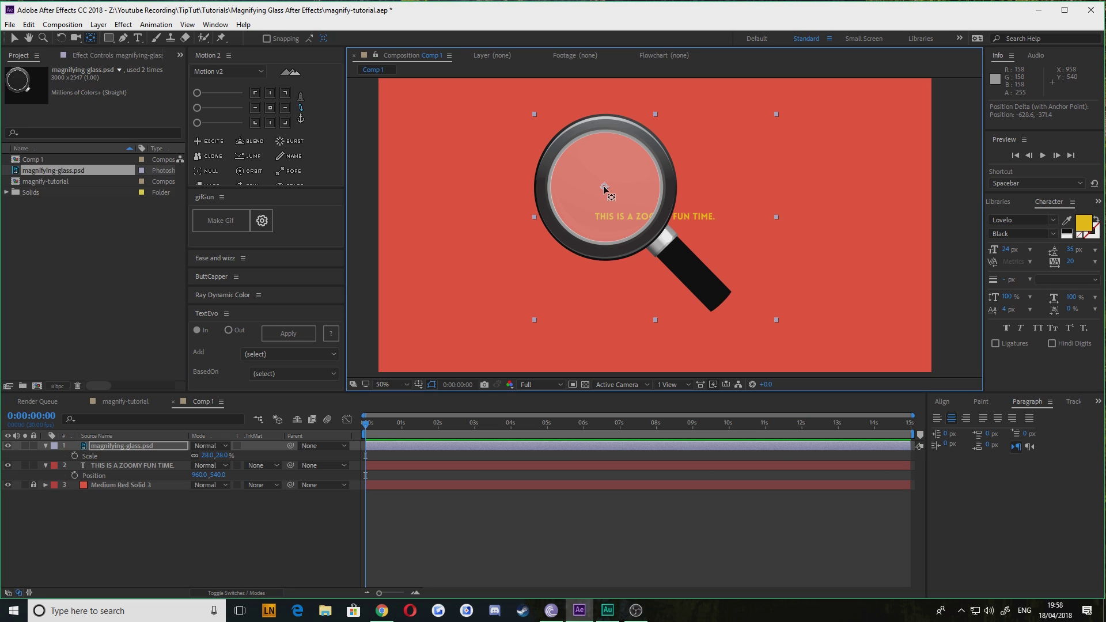
{"action": "left_click", "coordinate": [11, 39]}
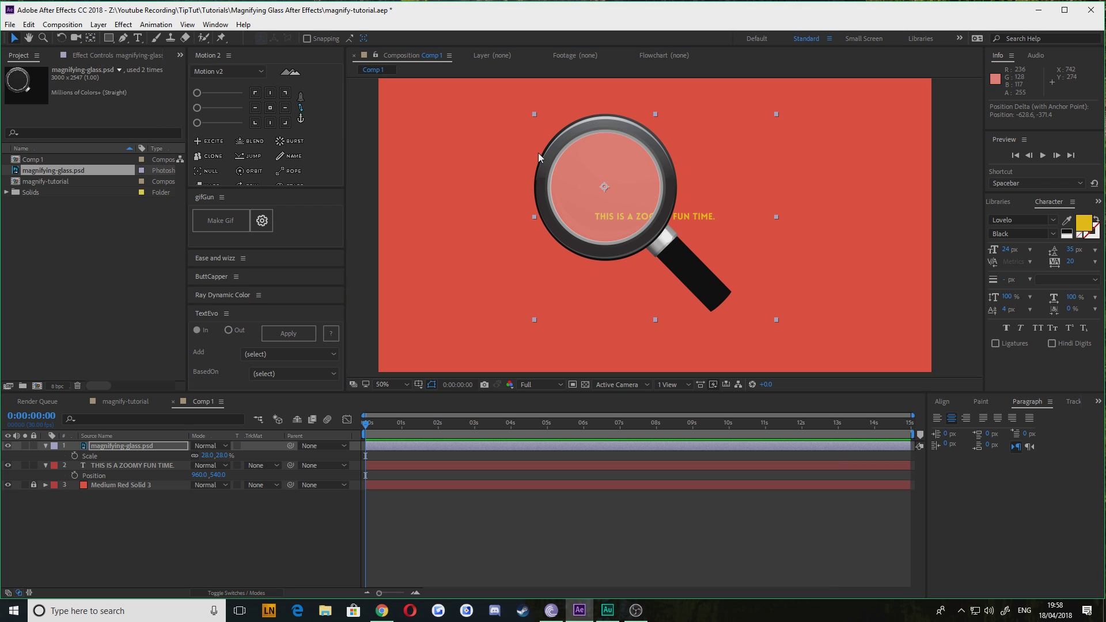
{"action": "left_click_drag", "start_coordinate": [613, 199], "coordinate": [534, 299]}
Step: Set starting Position and Rotation keyframes for the glass below the frame
{"action": "key", "text": "comma"}
{"action": "key", "text": "comma"}
{"action": "key", "text": "comma"}
{"action": "key", "text": "comma"}
{"action": "key", "text": "period"}
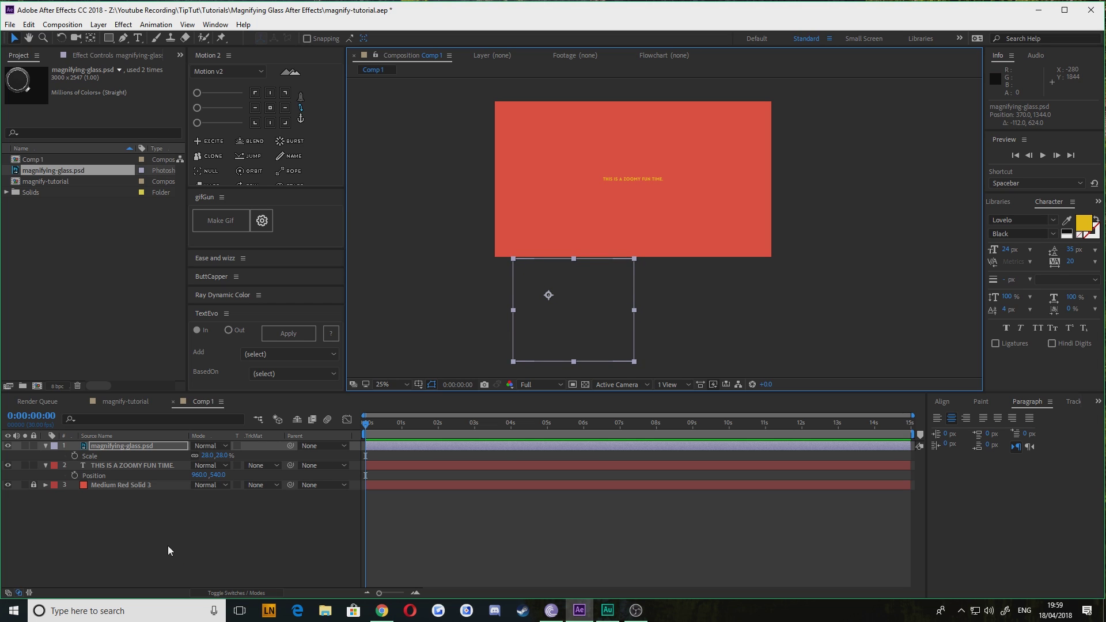
{"action": "key", "text": "p"}
{"action": "key", "text": "shift+r"}
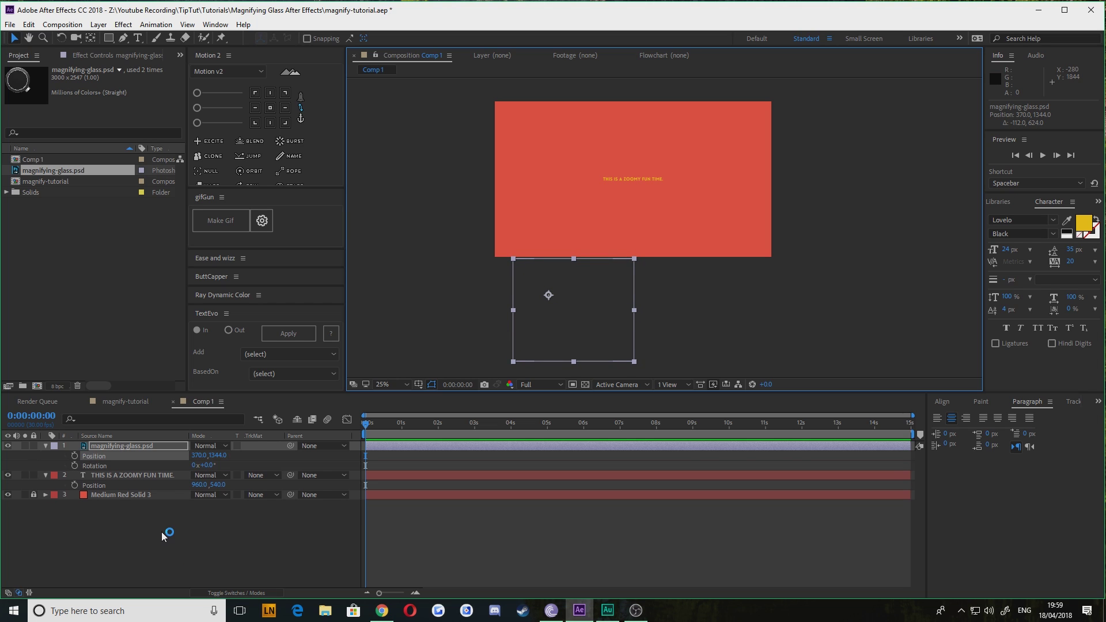
{"action": "left_click", "coordinate": [74, 466]}
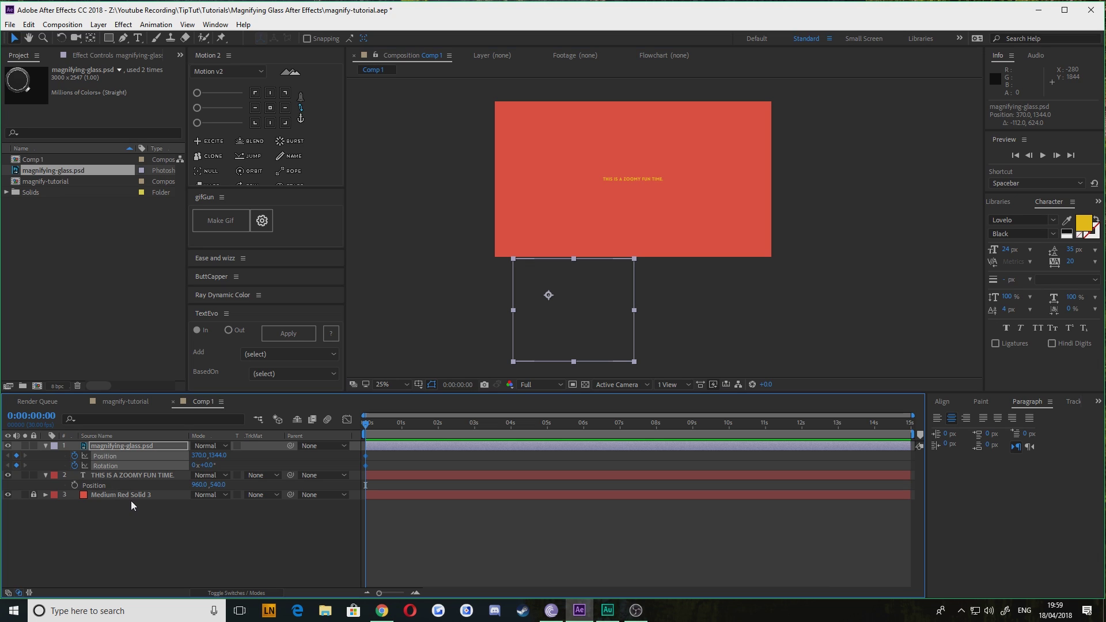
Step: At 1 second, raise the glass beside the text to 470,544 and tilt it 22°
{"action": "key", "text": "shift+Page_Down"}
{"action": "key", "text": "shift+Page_Down"}
{"action": "key", "text": "shift+Page_Down"}
{"action": "key", "text": "shift+Up"}
{"action": "key", "text": "shift+Up"}
{"action": "key", "text": "shift+Up"}
{"action": "key", "text": "shift+Up"}
{"action": "key", "text": "shift+Up"}
{"action": "key", "text": "shift+Up"}
{"action": "key", "text": "shift+Up"}
{"action": "key", "text": "shift+Up"}
{"action": "key", "text": "shift+Up"}
{"action": "key", "text": "shift+Up"}
{"action": "key", "text": "shift+Up"}
{"action": "key", "text": "shift+Up"}
{"action": "key", "text": "shift+Up"}
{"action": "key", "text": "shift+Up"}
{"action": "key", "text": "shift+Up"}
{"action": "key", "text": "shift+Up"}
{"action": "key", "text": "shift+Up"}
{"action": "key", "text": "shift+Up"}
{"action": "key", "text": "shift+Up"}
{"action": "key", "text": "shift+Up"}
{"action": "key", "text": "shift+Up"}
{"action": "key", "text": "shift+Up"}
{"action": "key", "text": "shift+Up"}
{"action": "key", "text": "shift+Up"}
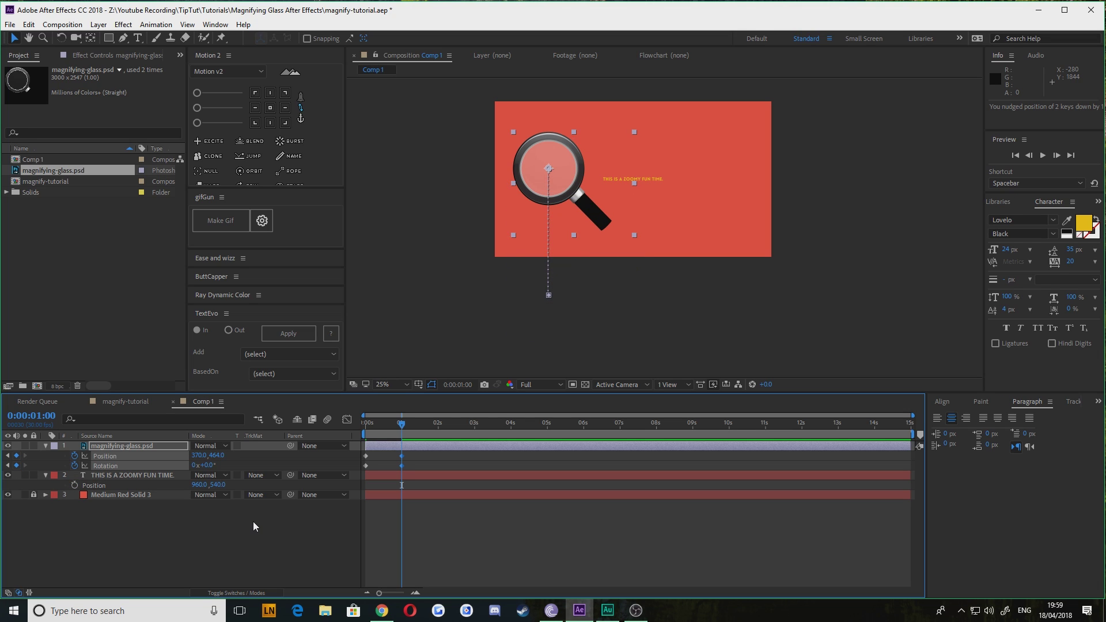
{"action": "key", "text": "shift+Right"}
{"action": "key", "text": "shift+Right"}
{"action": "key", "text": "shift+Right"}
{"action": "key", "text": "shift+Right"}
{"action": "key", "text": "shift+Right"}
{"action": "key", "text": "shift+Right"}
{"action": "key", "text": "shift+Right"}
{"action": "key", "text": "shift+Right"}
{"action": "key", "text": "shift+Right"}
{"action": "key", "text": "shift+Right"}
{"action": "key", "text": "shift+Right"}
{"action": "key", "text": "shift+Right"}
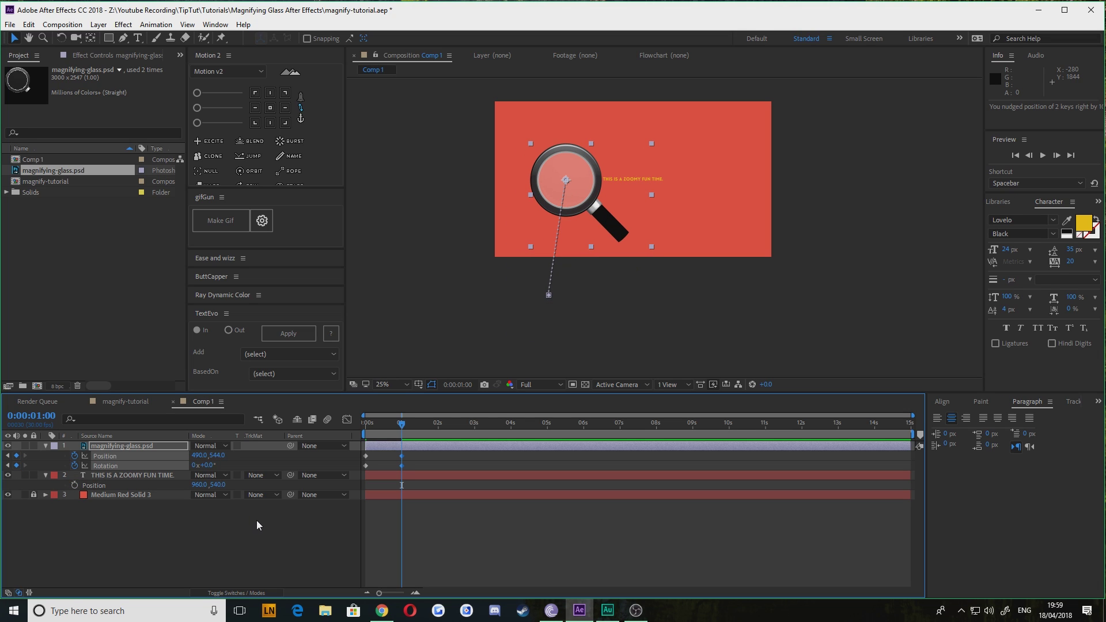
{"action": "key", "text": "shift+Left"}
{"action": "key", "text": "shift+Left"}
{"action": "left_click_drag", "start_coordinate": [214, 466], "coordinate": [220, 466]}
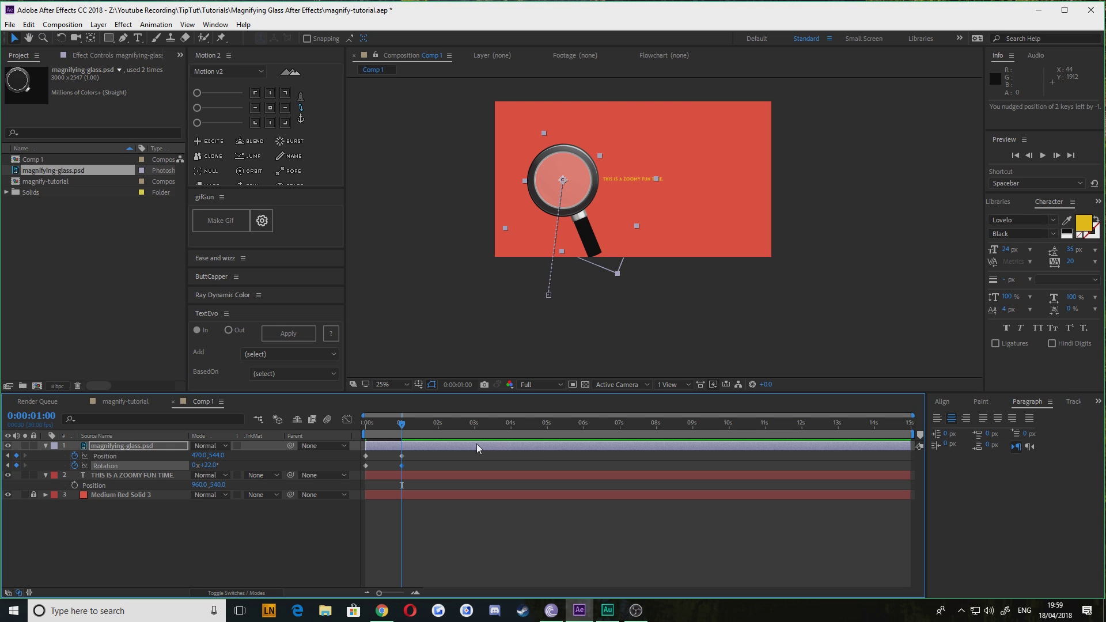
{"action": "key", "text": "shift+Page_Down"}
{"action": "key", "text": "shift+Page_Down"}
{"action": "key", "text": "shift+Page_Down"}
{"action": "key", "text": "shift+Page_Down"}
{"action": "key", "text": "shift+Page_Down"}
{"action": "key", "text": "shift+Page_Down"}
{"action": "key", "text": "shift+Page_Down"}
{"action": "key", "text": "shift+Page_Down"}
{"action": "key", "text": "shift+Page_Down"}
{"action": "key", "text": "shift+Page_Down"}
{"action": "key", "text": "shift+Page_Down"}
{"action": "key", "text": "shift+Page_Down"}
Step: At 5 seconds, slide the glass right across the text to 1190,544, keeping its rotation
{"action": "key", "text": "shift+Right"}
{"action": "key", "text": "shift+Right"}
{"action": "key", "text": "shift+Right"}
{"action": "key", "text": "shift+Right"}
{"action": "key", "text": "shift+Right"}
{"action": "key", "text": "shift+Right"}
{"action": "key", "text": "shift+Right"}
{"action": "key", "text": "shift+Right"}
{"action": "key", "text": "shift+Right"}
{"action": "key", "text": "shift+Right"}
{"action": "key", "text": "shift+Right"}
{"action": "key", "text": "shift+Right"}
{"action": "key", "text": "shift+Right"}
{"action": "key", "text": "shift+Right"}
{"action": "key", "text": "shift+Right"}
{"action": "key", "text": "shift+Right"}
{"action": "key", "text": "shift+Right"}
{"action": "key", "text": "shift+Right"}
{"action": "key", "text": "shift+Right"}
{"action": "key", "text": "shift+Right"}
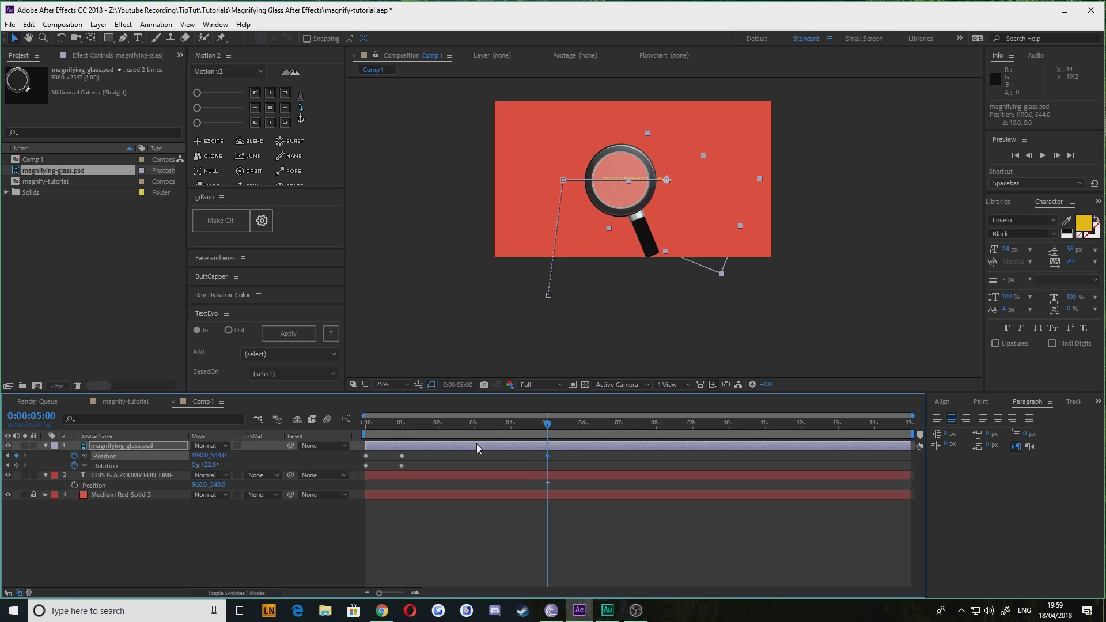
{"action": "key", "text": "shift+Left"}
{"action": "key", "text": "shift+Left"}
{"action": "key", "text": "shift+Left"}
{"action": "key", "text": "shift+Left"}
{"action": "key", "text": "Right"}
{"action": "key", "text": "Right"}
{"action": "key", "text": "Right"}
{"action": "key", "text": "Right"}
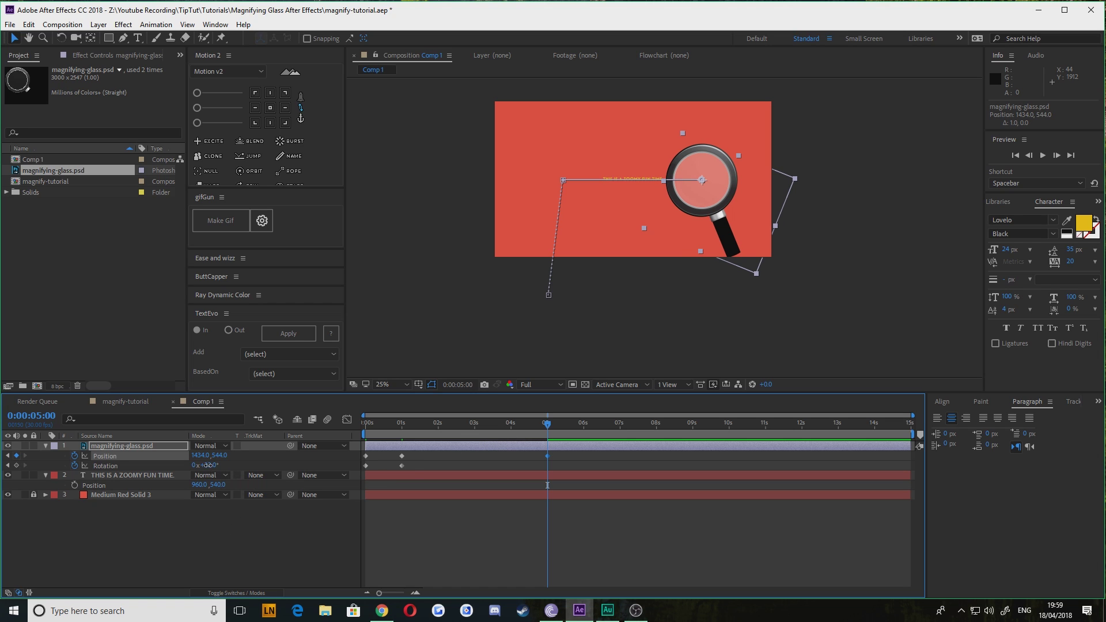
{"action": "left_click_drag", "start_coordinate": [208, 466], "coordinate": [198, 468]}
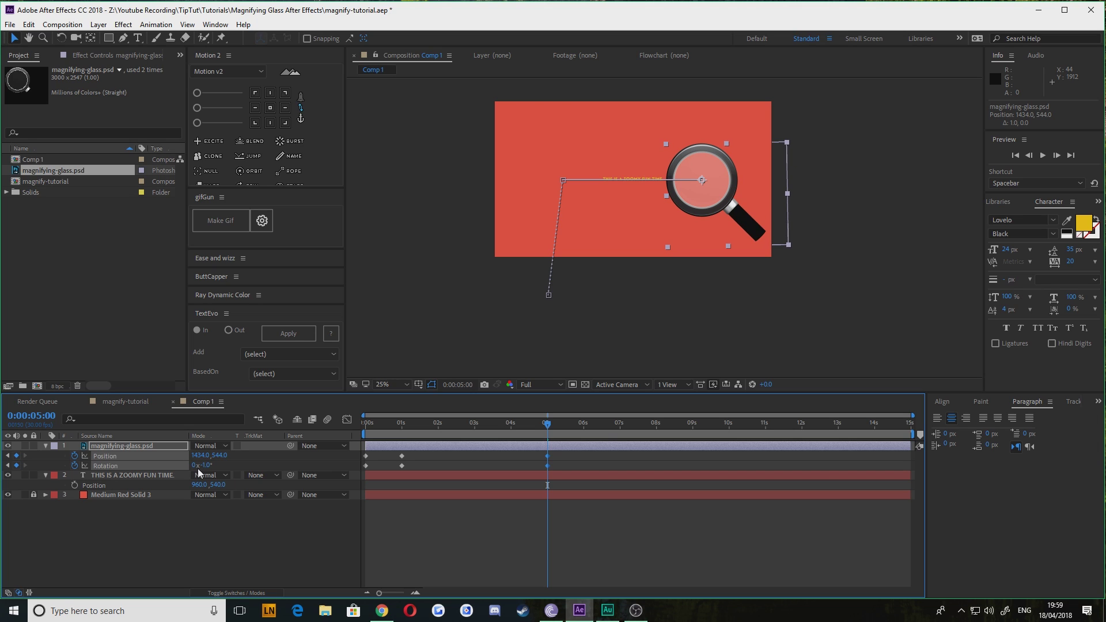
{"action": "key", "text": "ctrl+z"}
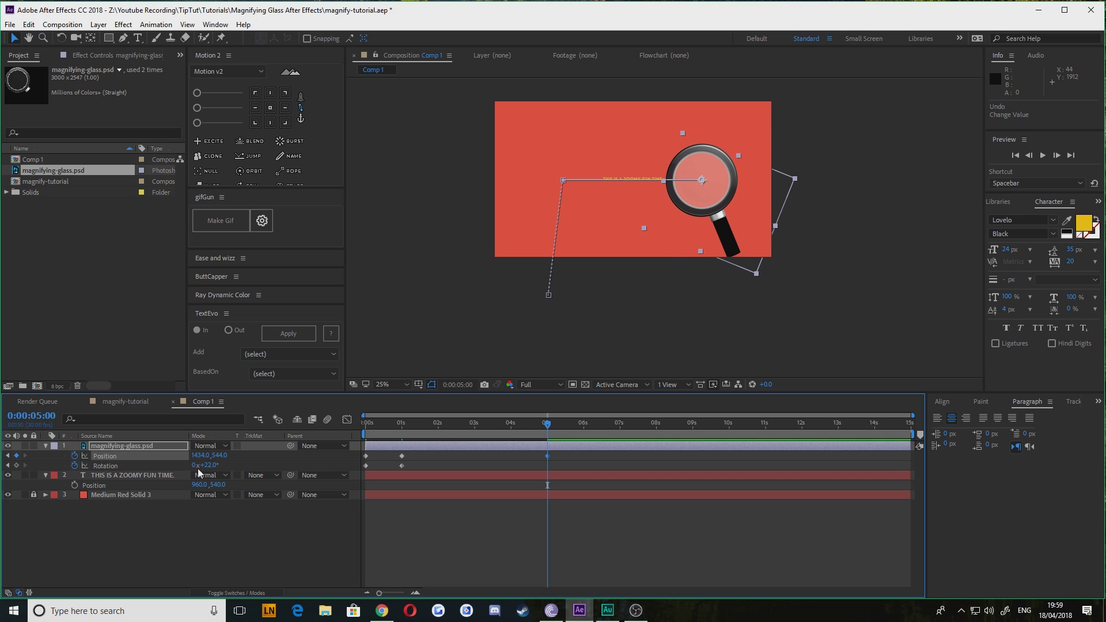
{"action": "key", "text": "shift+Page_Down"}
{"action": "key", "text": "shift+Page_Up"}
Step: Keyframe Rotation at 5 s, then at 6 s drop the glass out of frame to 1594,1384 at -27°
{"action": "left_click", "coordinate": [16, 466]}
{"action": "key", "text": "shift+Page_Down"}
{"action": "key", "text": "shift+Page_Down"}
{"action": "key", "text": "shift+Page_Down"}
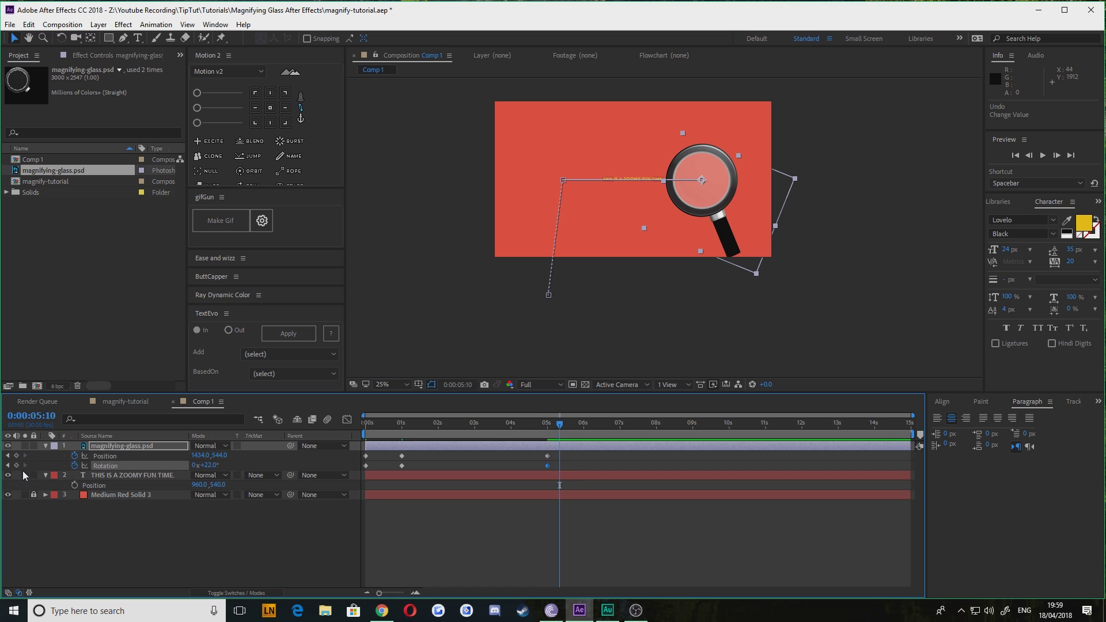
{"action": "left_click", "coordinate": [143, 455]}
{"action": "key", "text": "shift+Down"}
{"action": "key", "text": "shift+Down"}
{"action": "key", "text": "shift+Down"}
{"action": "key", "text": "shift+Down"}
{"action": "key", "text": "shift+Down"}
{"action": "key", "text": "shift+Down"}
{"action": "key", "text": "shift+Down"}
{"action": "key", "text": "shift+Down"}
{"action": "key", "text": "shift+Down"}
{"action": "key", "text": "shift+Down"}
{"action": "key", "text": "shift+Down"}
{"action": "key", "text": "shift+Down"}
{"action": "key", "text": "shift+Down"}
{"action": "key", "text": "shift+Down"}
{"action": "key", "text": "shift+Down"}
{"action": "key", "text": "shift+Down"}
{"action": "key", "text": "shift+Down"}
{"action": "key", "text": "shift+Down"}
{"action": "key", "text": "shift+Down"}
{"action": "key", "text": "shift+Down"}
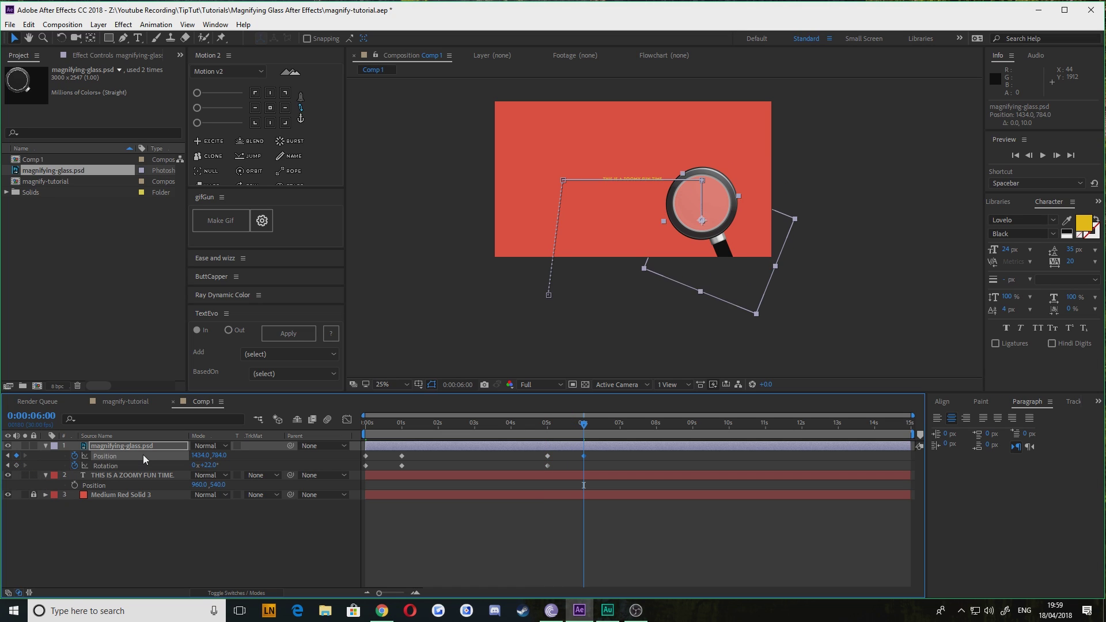
{"action": "key", "text": "shift+Down"}
{"action": "key", "text": "shift+Down"}
{"action": "key", "text": "shift+Down"}
{"action": "key", "text": "shift+Down"}
{"action": "key", "text": "shift+Down"}
{"action": "key", "text": "shift+Down"}
{"action": "key", "text": "shift+Down"}
{"action": "key", "text": "shift+Down"}
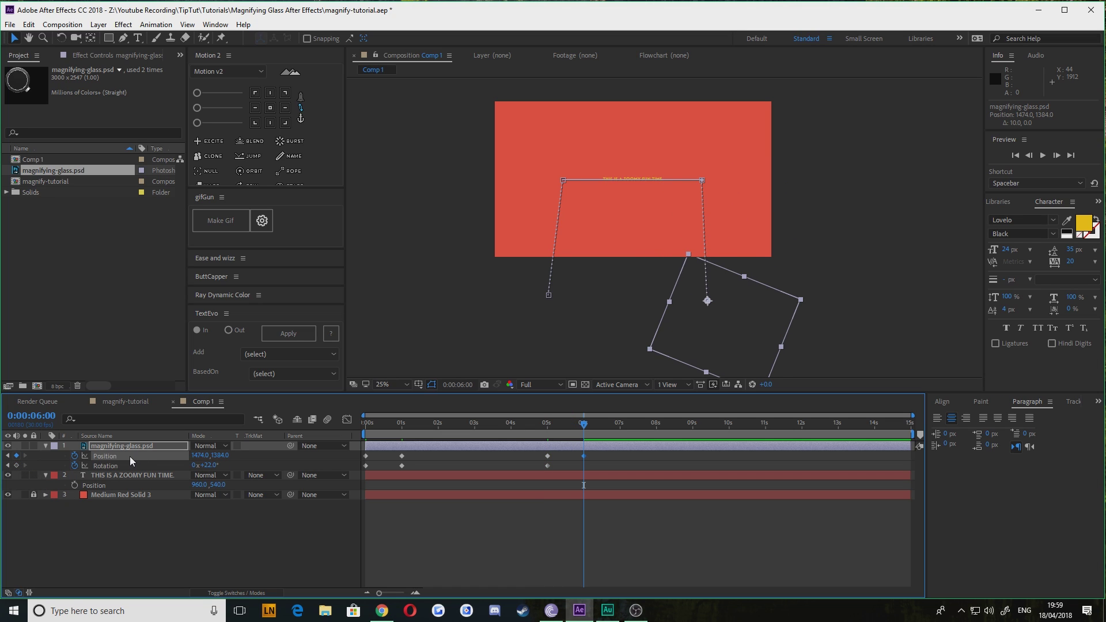
{"action": "key", "text": "shift+Right"}
{"action": "key", "text": "shift+Right"}
{"action": "key", "text": "shift+Right"}
{"action": "key", "text": "shift+Right"}
{"action": "key", "text": "shift+Right"}
{"action": "key", "text": "shift+Right"}
{"action": "key", "text": "shift+Right"}
{"action": "key", "text": "shift+Right"}
{"action": "key", "text": "shift+Right"}
{"action": "key", "text": "shift+Right"}
{"action": "key", "text": "shift+Right"}
{"action": "key", "text": "shift+Right"}
{"action": "key", "text": "shift+Right"}
{"action": "key", "text": "shift+Right"}
{"action": "key", "text": "shift+Right"}
{"action": "key", "text": "shift+Right"}
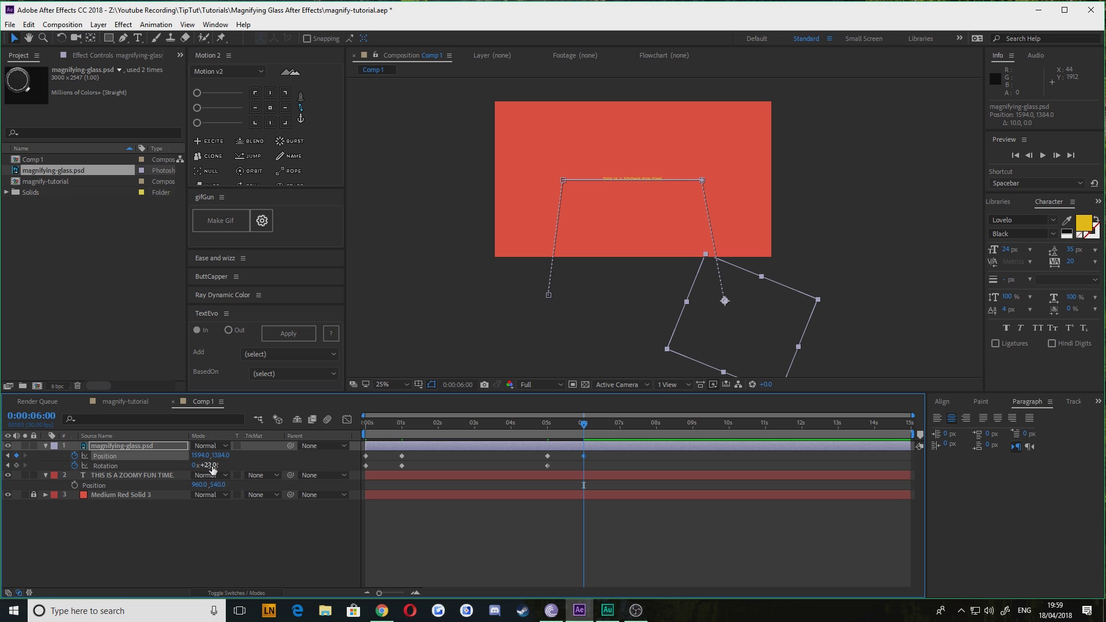
{"action": "left_click_drag", "start_coordinate": [209, 465], "coordinate": [194, 467]}
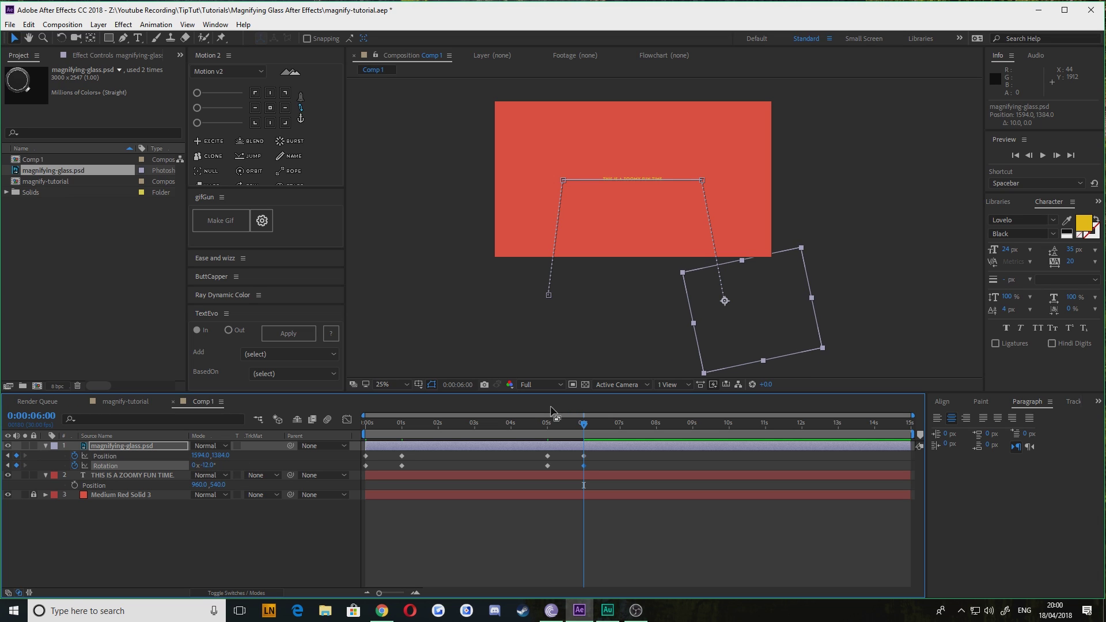
{"action": "left_click_drag", "start_coordinate": [523, 424], "coordinate": [572, 426]}
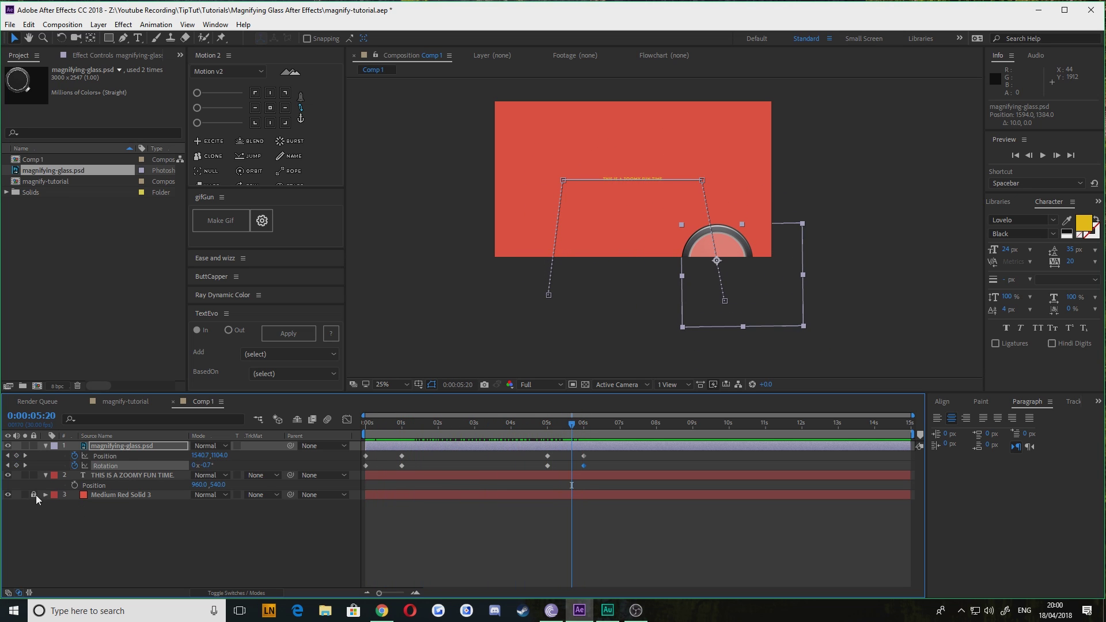
{"action": "left_click", "coordinate": [24, 465]}
{"action": "left_click_drag", "start_coordinate": [212, 467], "coordinate": [202, 468]}
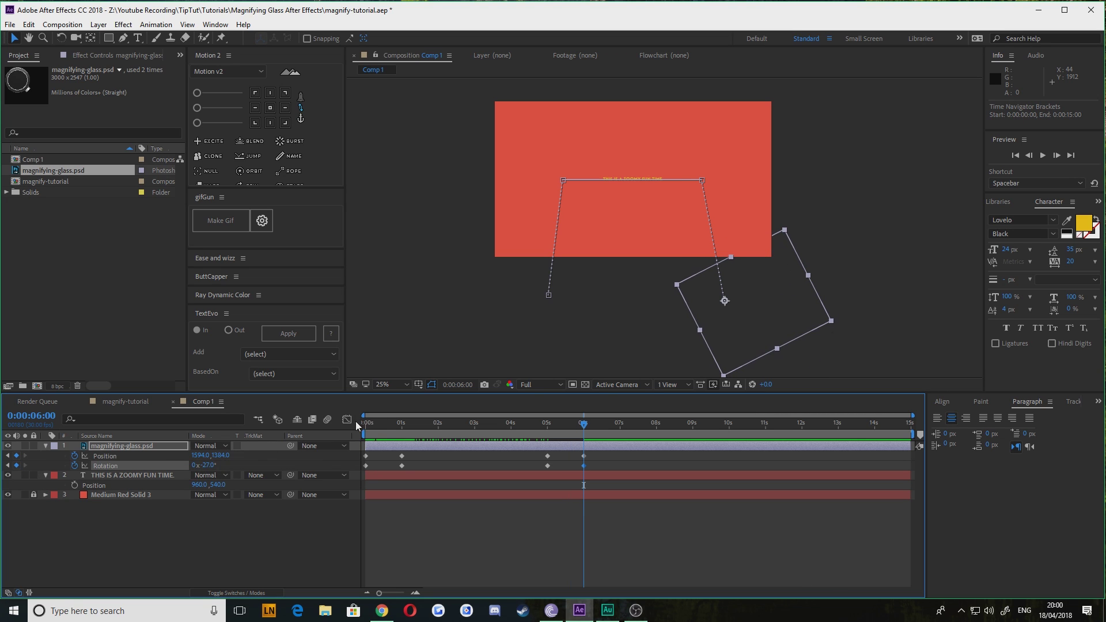
Step: Tilt the glass 25° at the first keyframe and select all Position and Rotation keyframes
{"action": "left_click_drag", "start_coordinate": [378, 422], "coordinate": [366, 424]}
{"action": "left_click_drag", "start_coordinate": [213, 468], "coordinate": [227, 469]}
{"action": "left_click", "coordinate": [385, 543]}
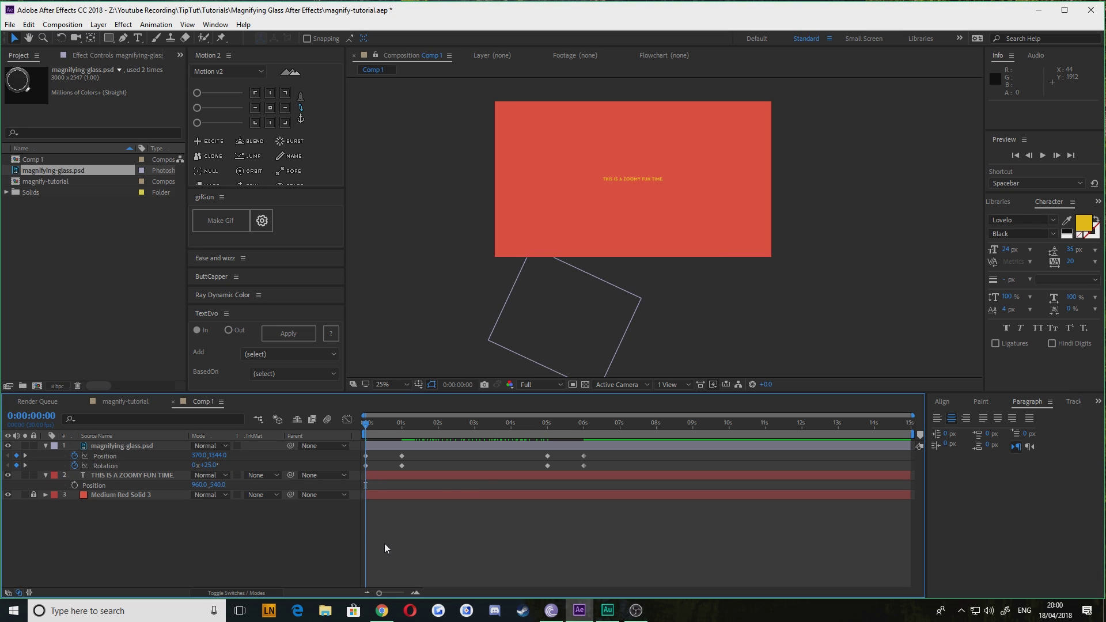
{"action": "left_click_drag", "start_coordinate": [596, 473], "coordinate": [357, 465]}
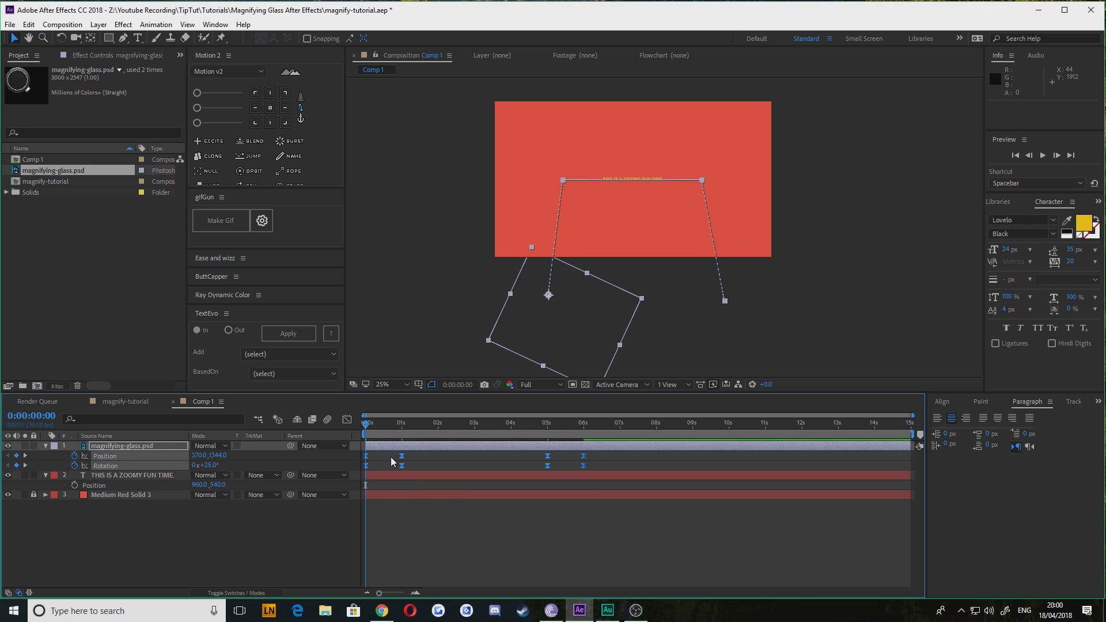
Step: Show the glass's motion in the Graph Editor's speed graph, zoomed in on the keyframes
{"action": "left_click", "coordinate": [346, 420]}
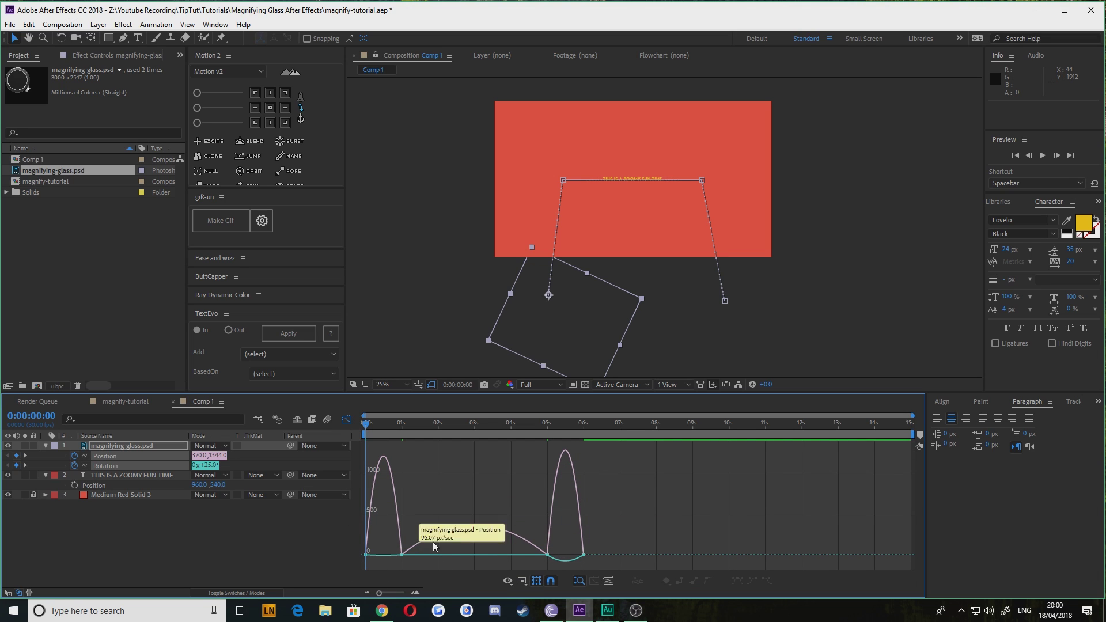
{"action": "left_click", "coordinate": [536, 580]}
{"action": "left_click", "coordinate": [554, 458]}
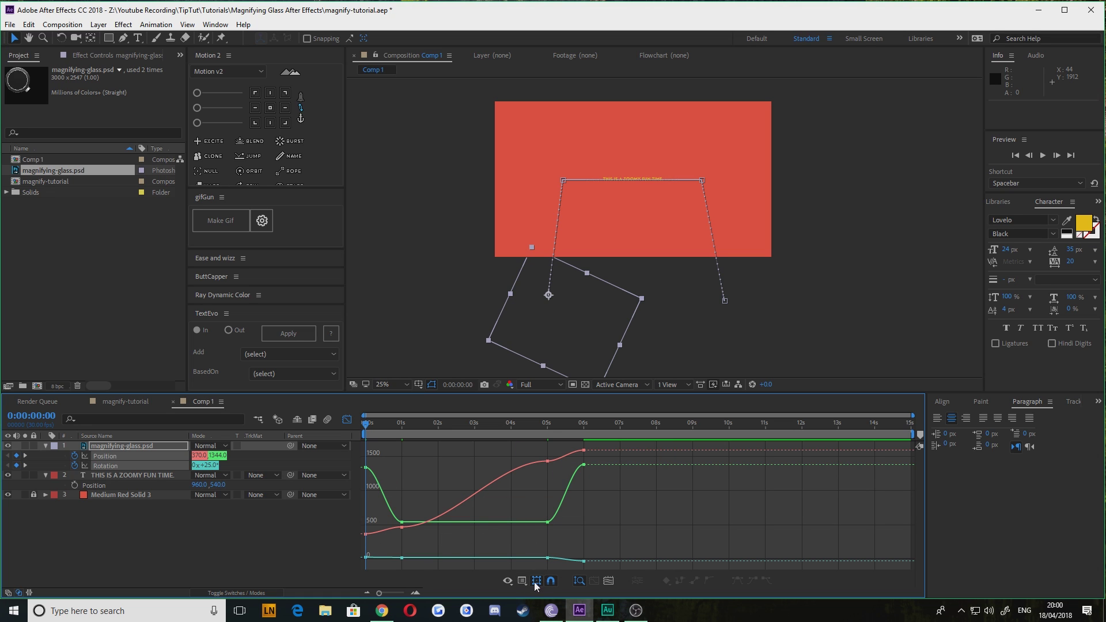
{"action": "left_click", "coordinate": [535, 582]}
{"action": "left_click", "coordinate": [556, 481]}
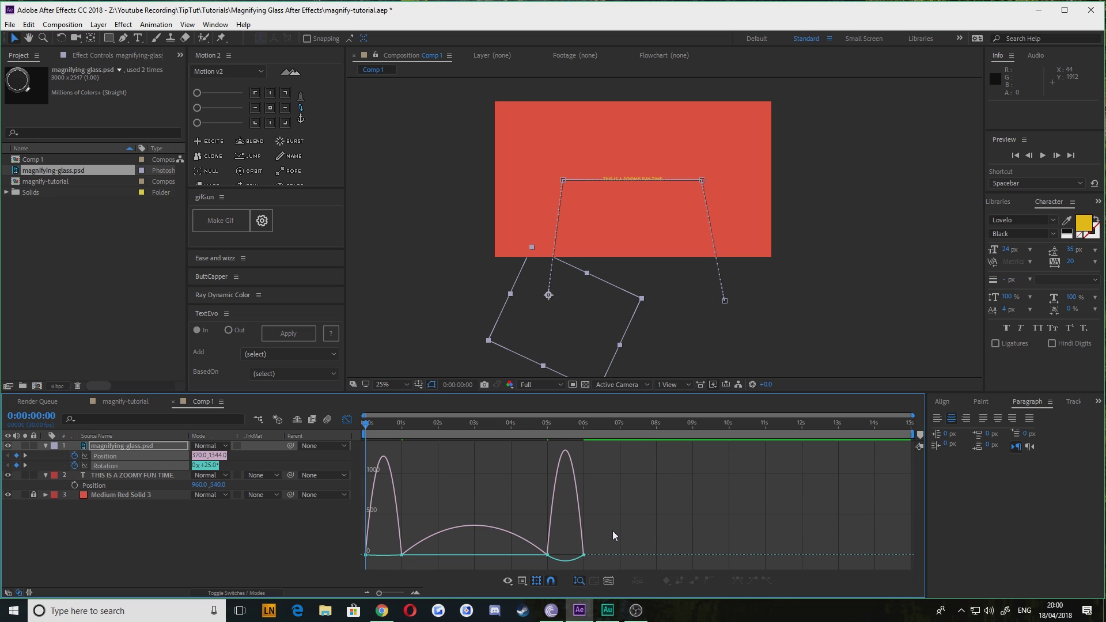
{"action": "left_click_drag", "start_coordinate": [613, 530], "coordinate": [571, 568]}
{"action": "left_click_drag", "start_coordinate": [608, 530], "coordinate": [570, 568]}
{"action": "left_click_drag", "start_coordinate": [379, 593], "coordinate": [396, 596]}
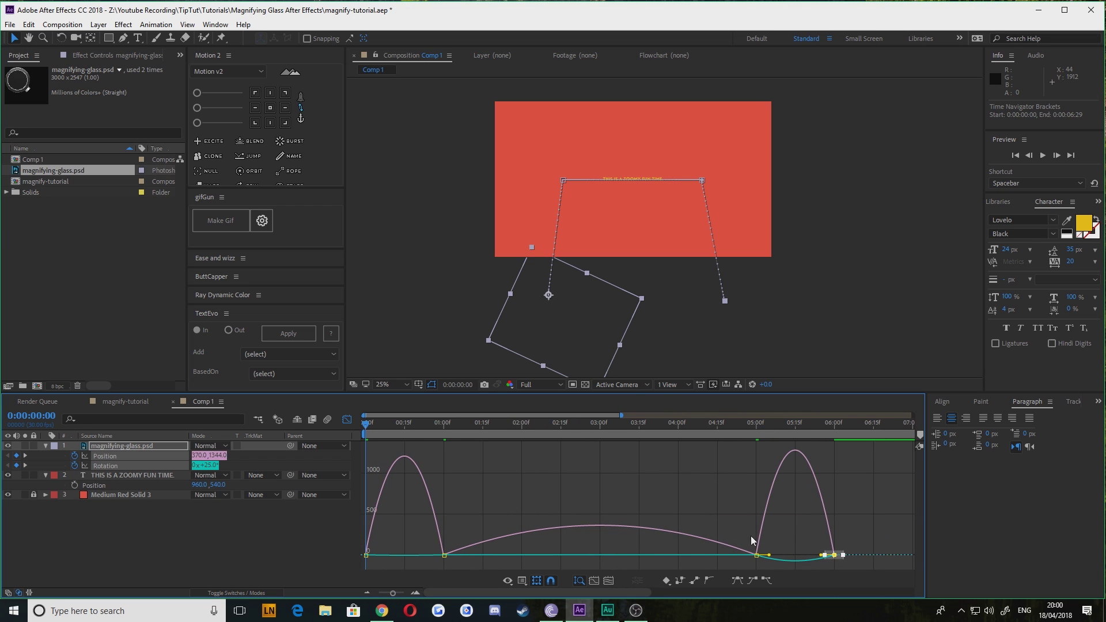
Step: Drag influence handles into sharp speed spikes at the start and 5–6 s exit, discarding a middle peak
{"action": "left_click_drag", "start_coordinate": [817, 555], "coordinate": [795, 555]}
{"action": "left_click_drag", "start_coordinate": [445, 555], "coordinate": [397, 560]}
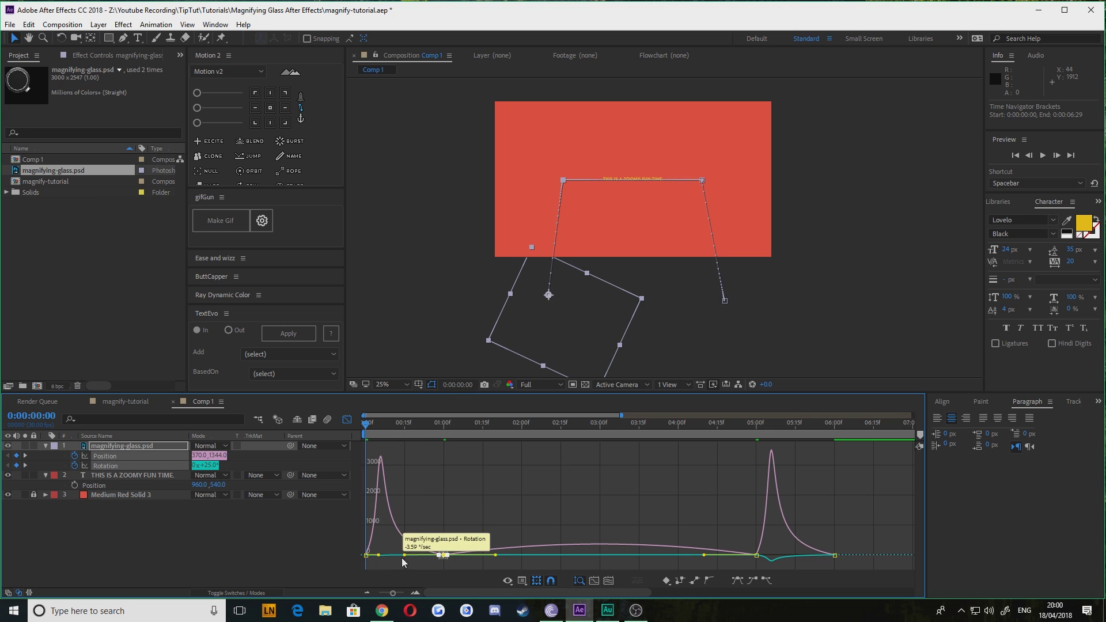
{"action": "left_click", "coordinate": [514, 568]}
{"action": "left_click_drag", "start_coordinate": [762, 563], "coordinate": [748, 551]}
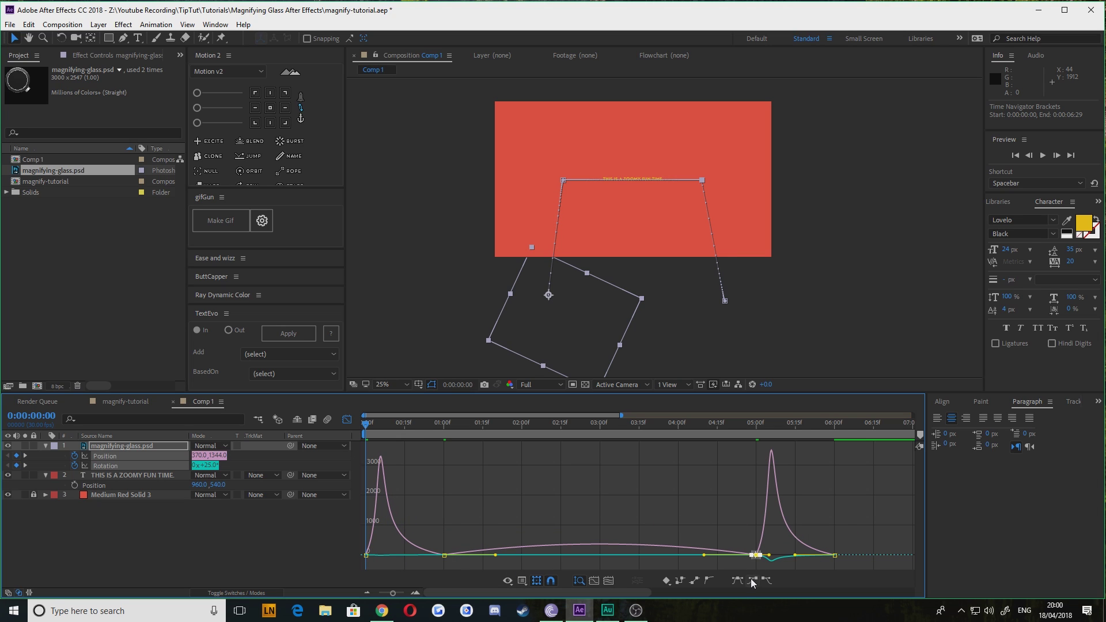
{"action": "left_click_drag", "start_coordinate": [452, 568], "coordinate": [436, 553]}
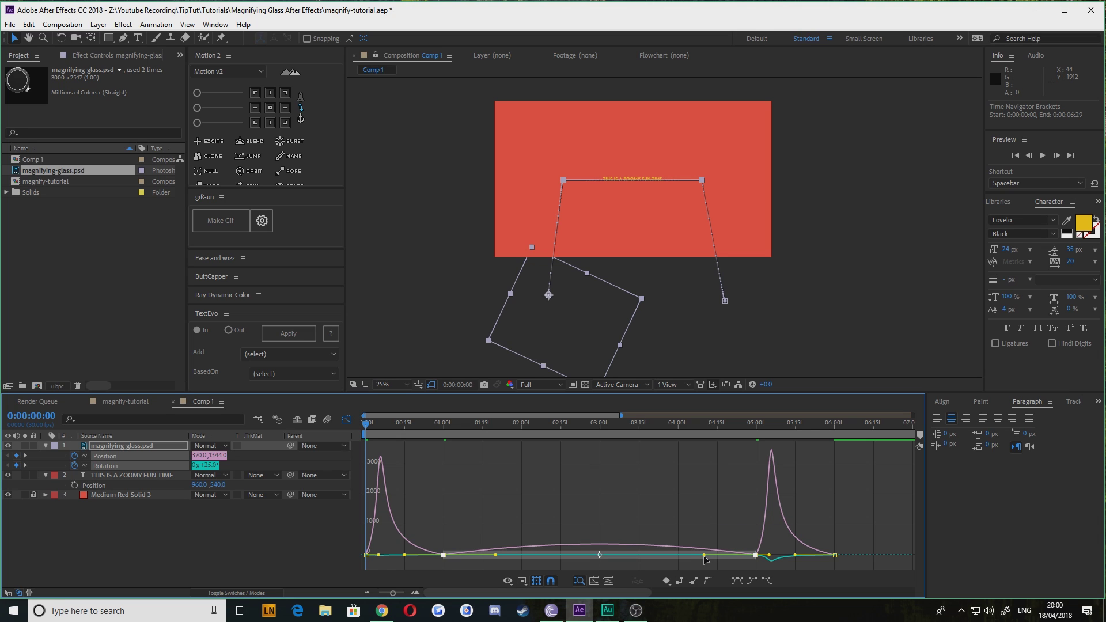
{"action": "left_click_drag", "start_coordinate": [704, 556], "coordinate": [603, 526]}
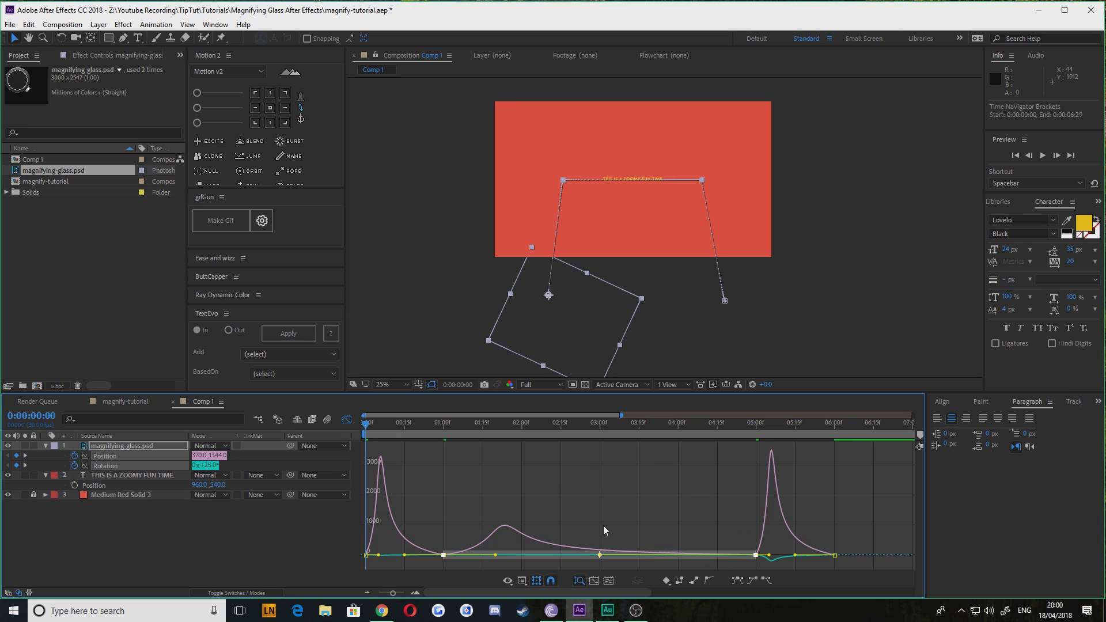
{"action": "key", "text": "ctrl+z"}
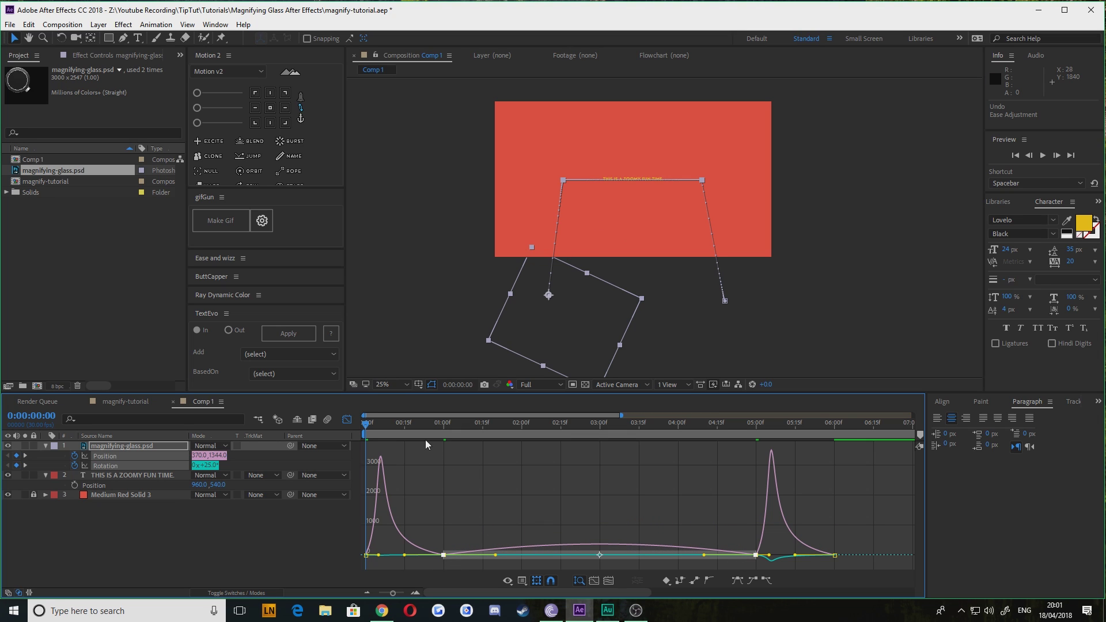
Step: Return to the layer timeline, zoom it out, and scrub to preview the glass sliding in
{"action": "left_click", "coordinate": [348, 420]}
{"action": "left_click_drag", "start_coordinate": [393, 593], "coordinate": [388, 595]}
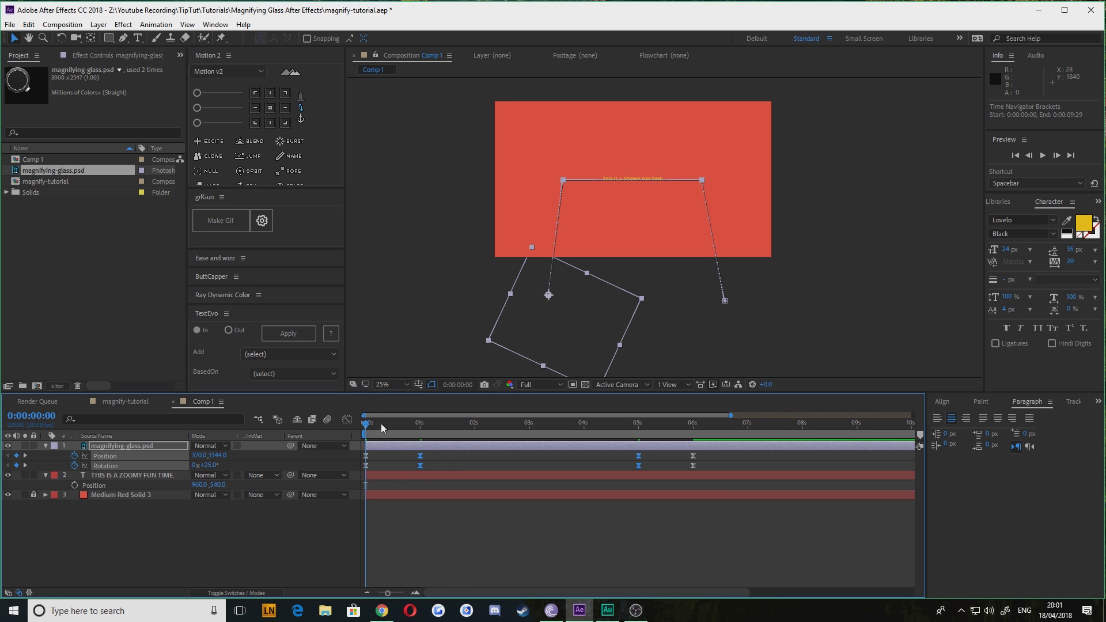
{"action": "left_click_drag", "start_coordinate": [382, 423], "coordinate": [570, 407]}
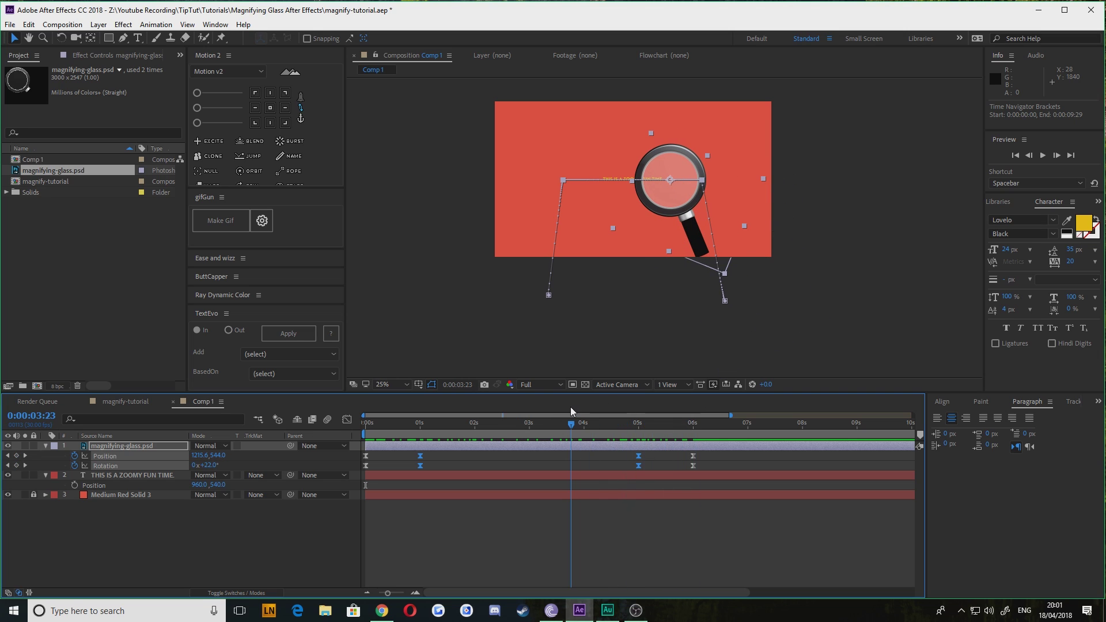
Step: Go back to the 1-second keyframe and inspect the enlarged frame before returning the viewer to 25%
{"action": "left_click", "coordinate": [162, 528]}
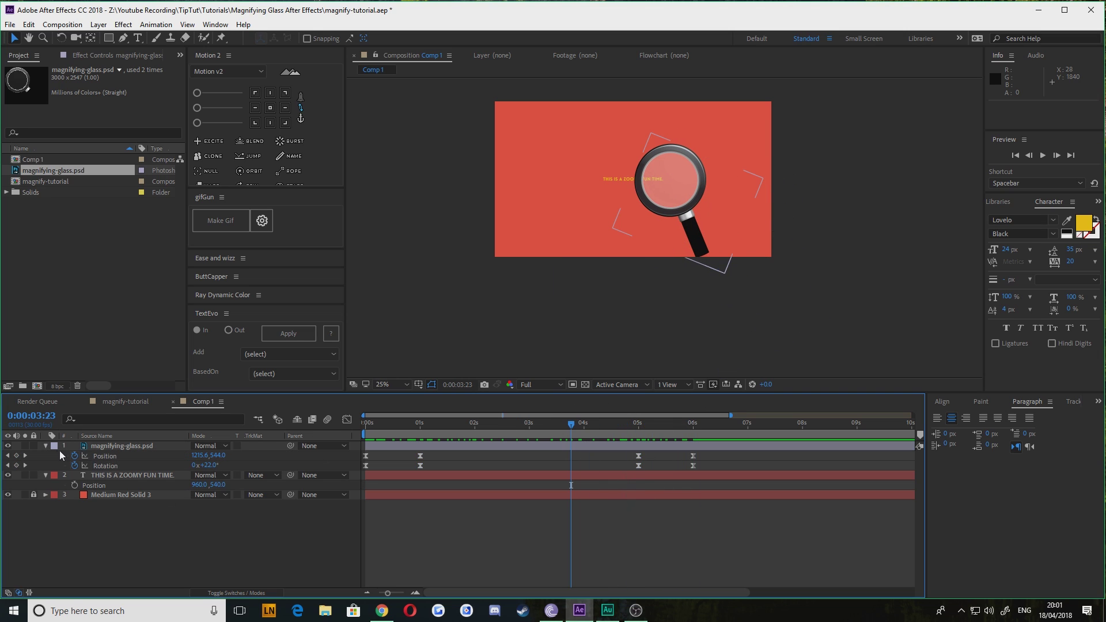
{"action": "left_click", "coordinate": [8, 455]}
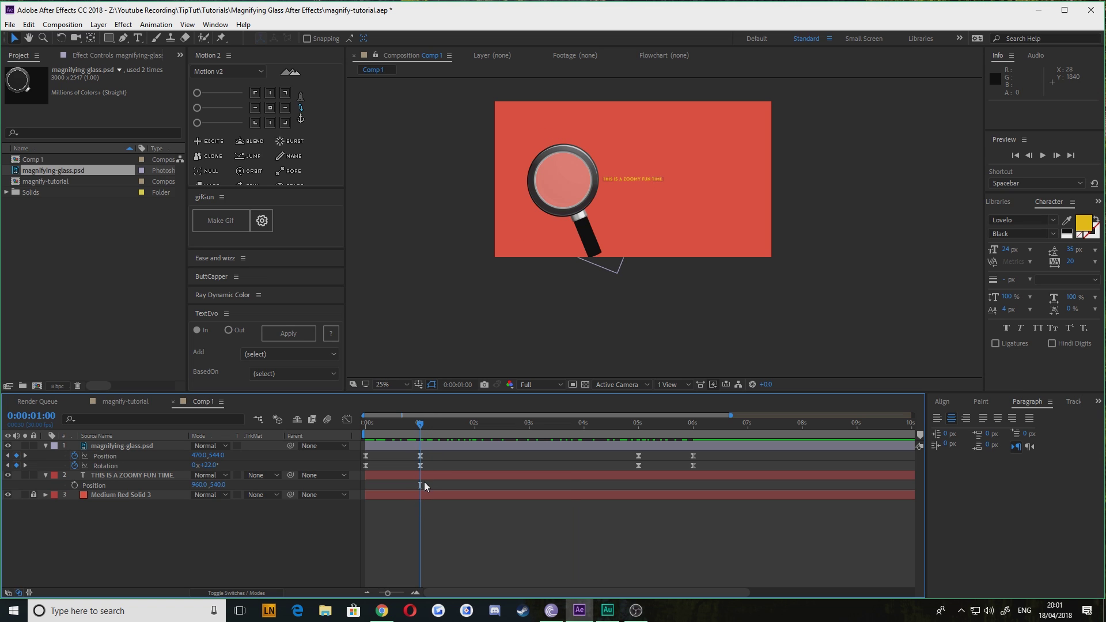
{"action": "scroll", "coordinate": [564, 185], "scroll_direction": "up", "scroll_amount": 2}
{"action": "left_click_drag", "start_coordinate": [574, 177], "coordinate": [582, 226]}
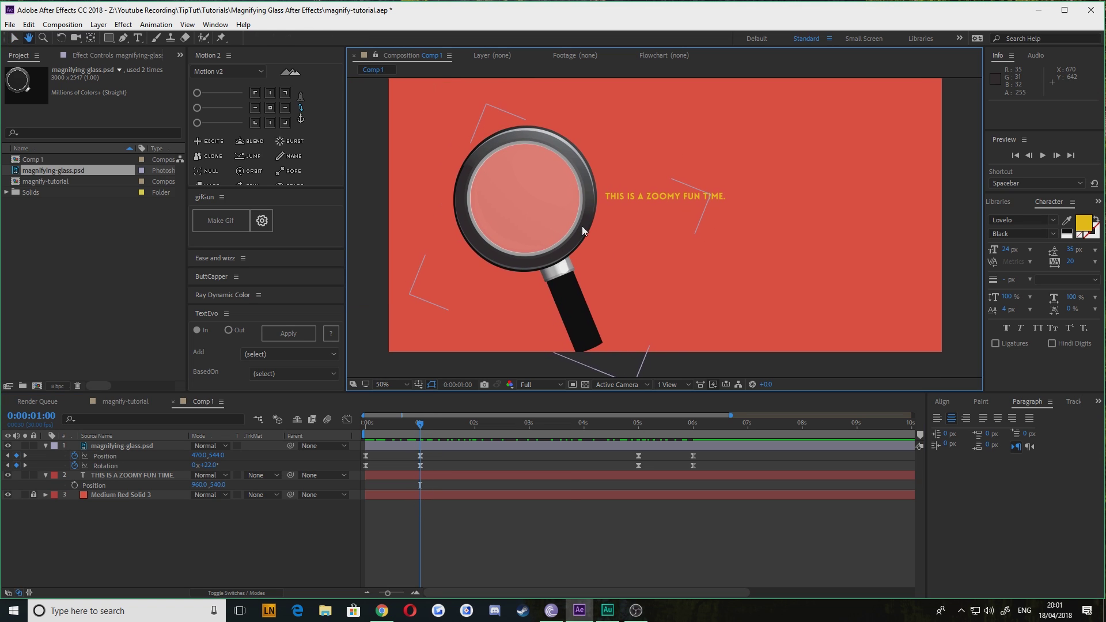
{"action": "key", "text": "comma"}
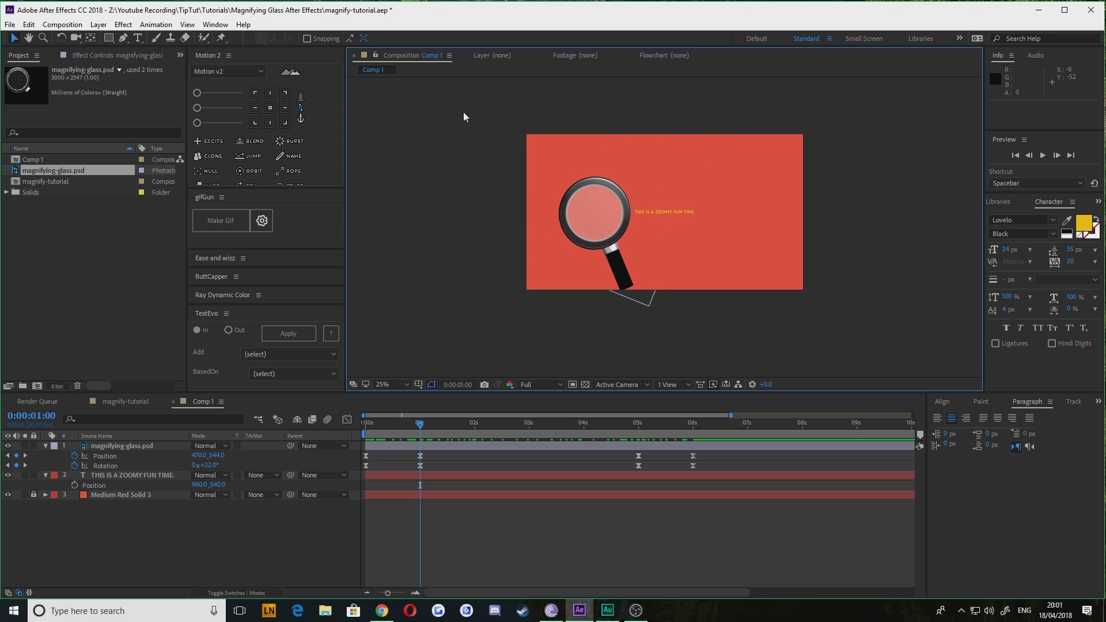
Step: Create a new solid layer, Medium Red Solid 4, with default settings
{"action": "left_click", "coordinate": [99, 25]}
{"action": "mouse_move", "coordinate": [115, 35]}
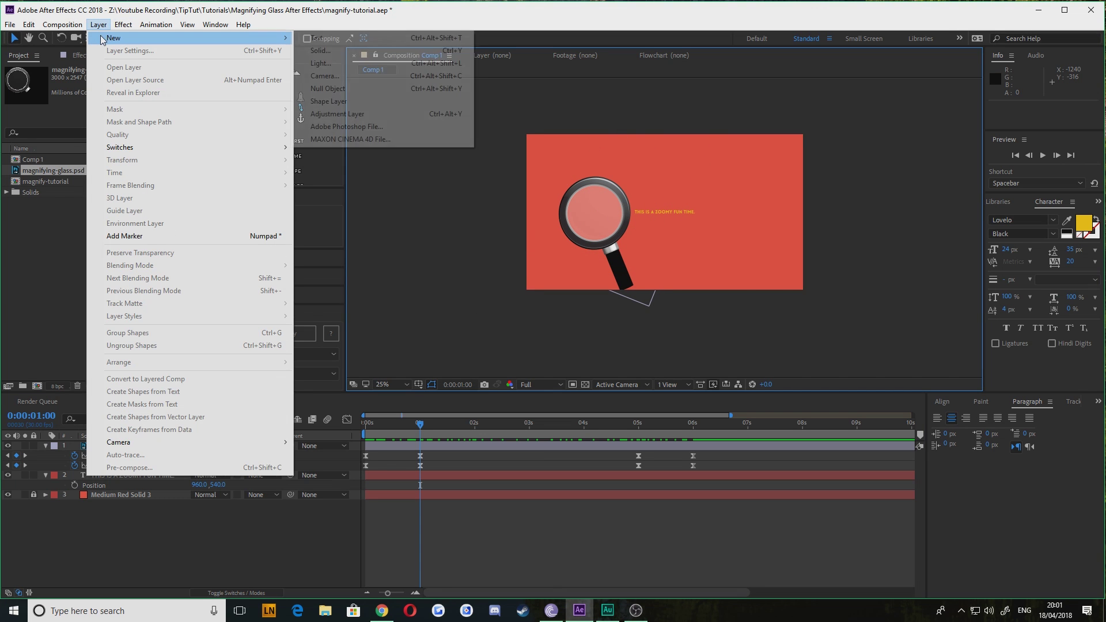
{"action": "left_click", "coordinate": [319, 51]}
{"action": "key", "text": "Return"}
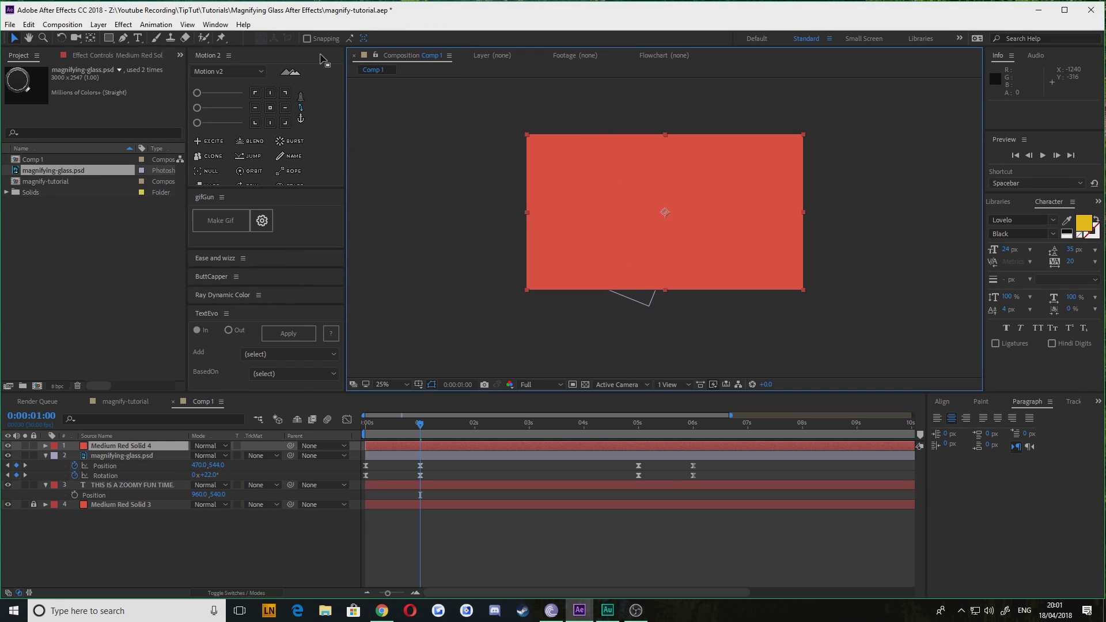
Step: Search Effects & Presets for 'gradie' and apply Gradient Ramp to Medium Red Solid 4
{"action": "key", "text": "ctrl+space"}
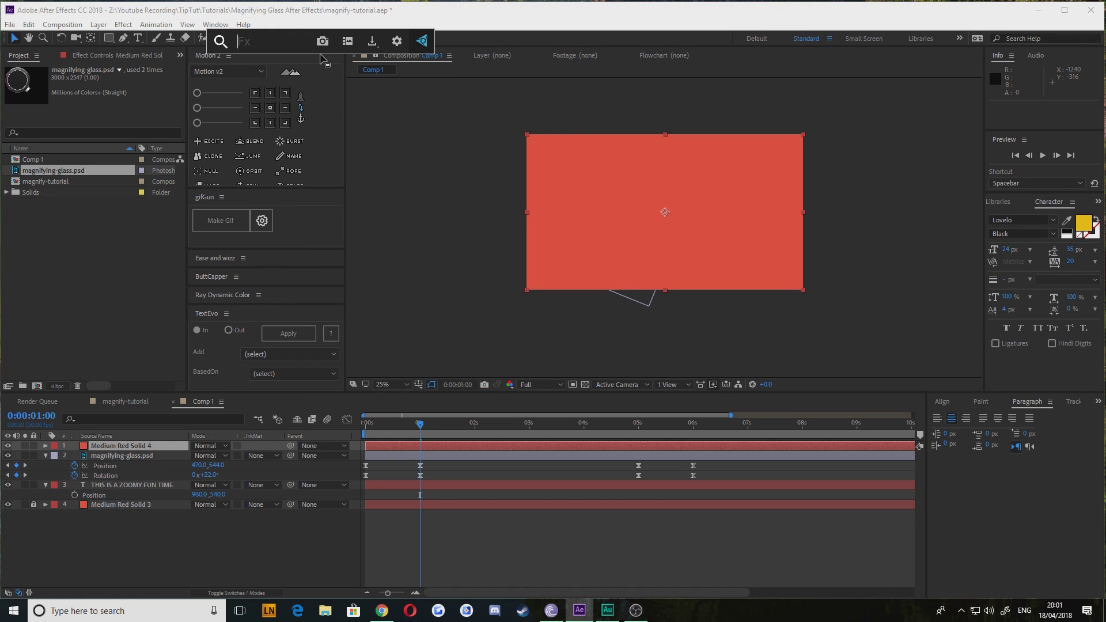
{"action": "left_click", "coordinate": [125, 465]}
{"action": "left_click", "coordinate": [111, 444]}
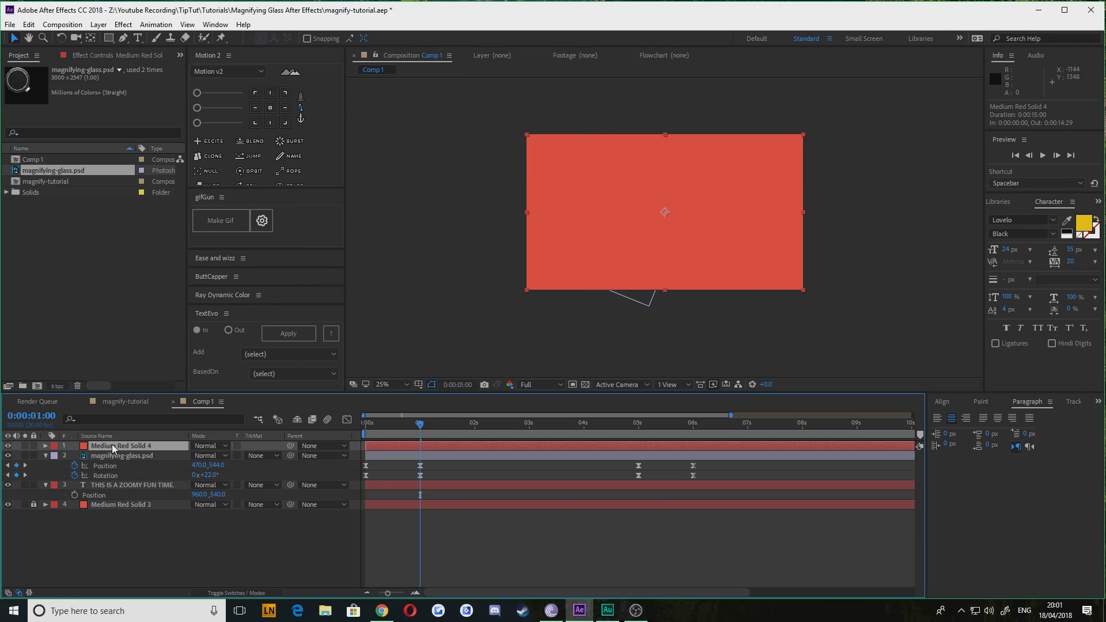
{"action": "left_click", "coordinate": [180, 55]}
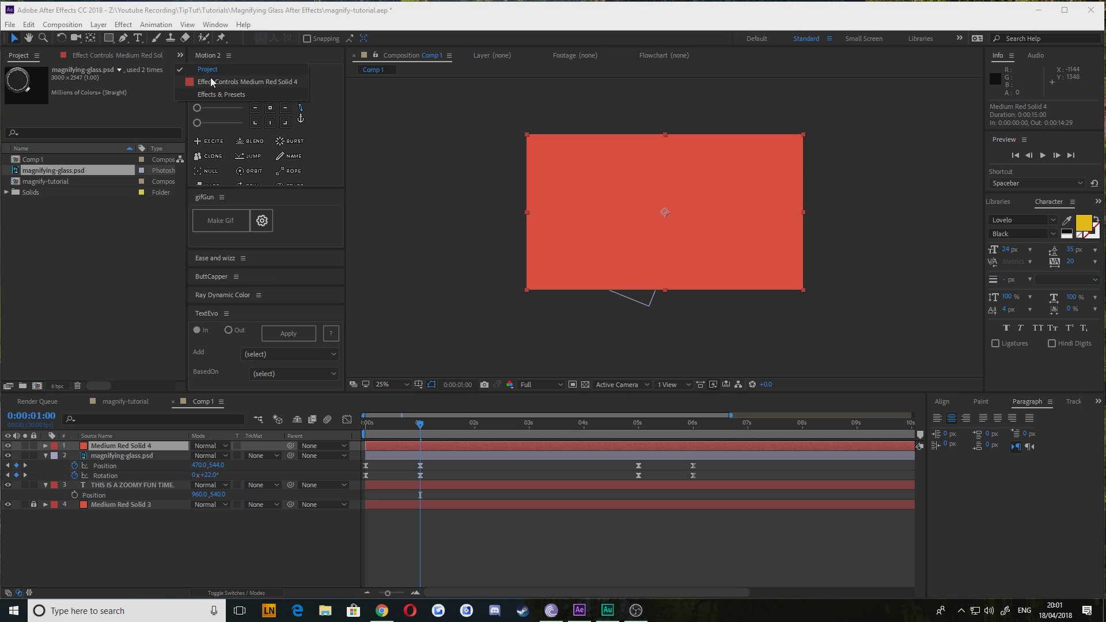
{"action": "left_click", "coordinate": [223, 94]}
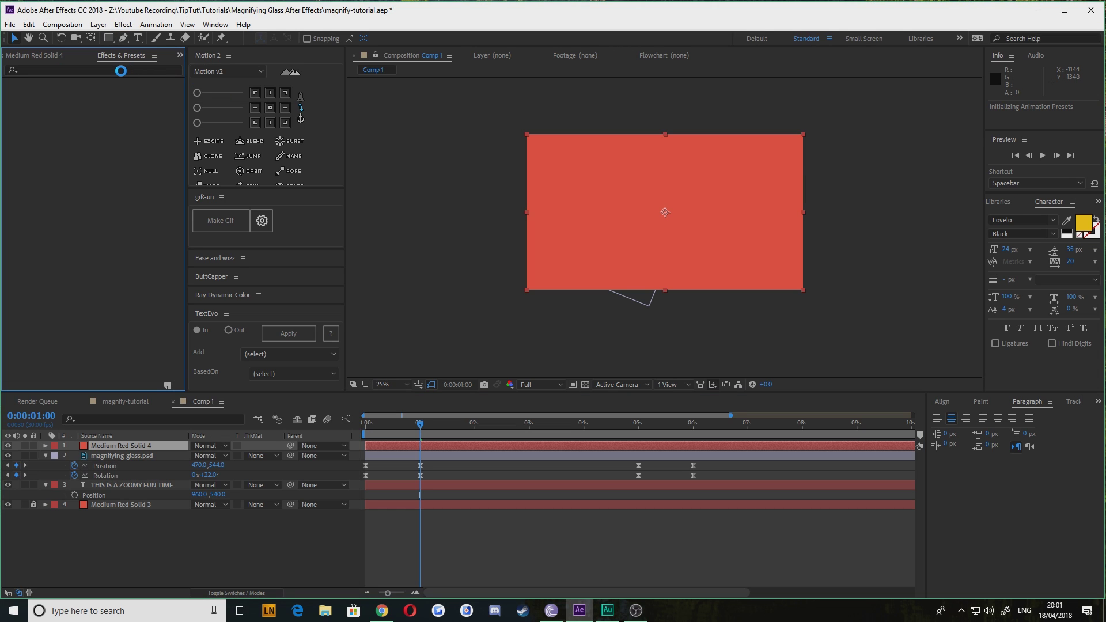
{"action": "left_click", "coordinate": [121, 70]}
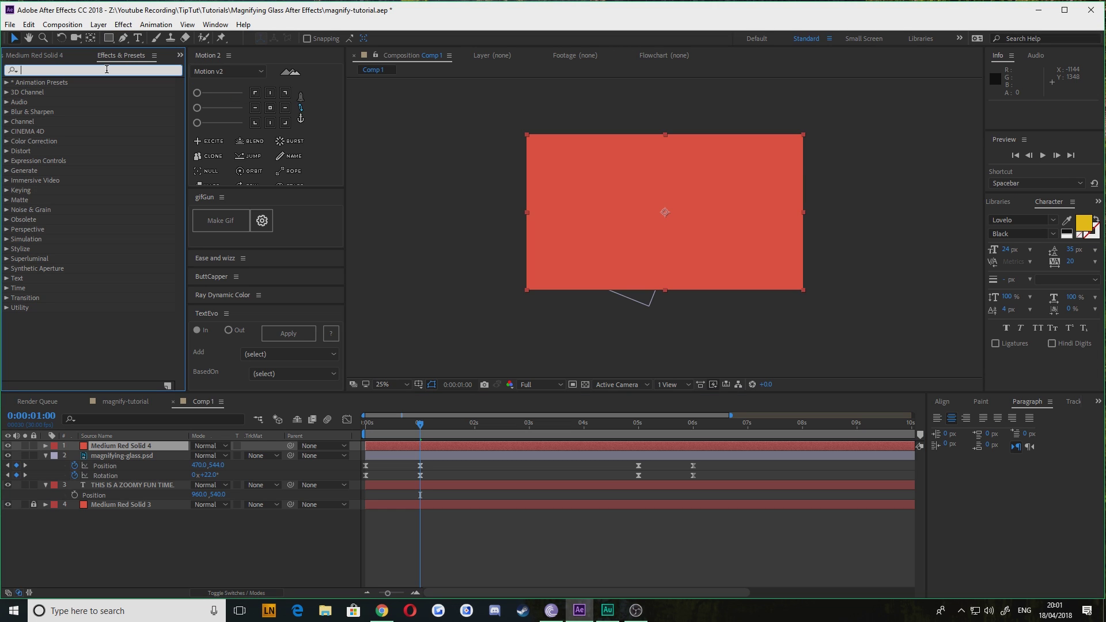
{"action": "type", "text": "gradient"}
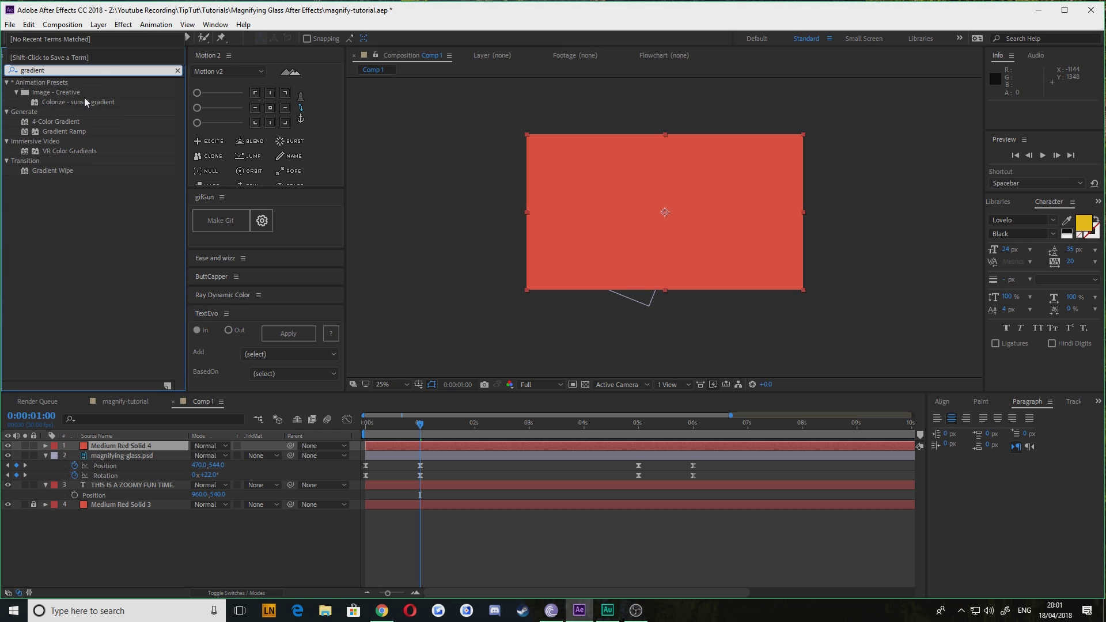
{"action": "left_click_drag", "start_coordinate": [62, 131], "coordinate": [132, 453]}
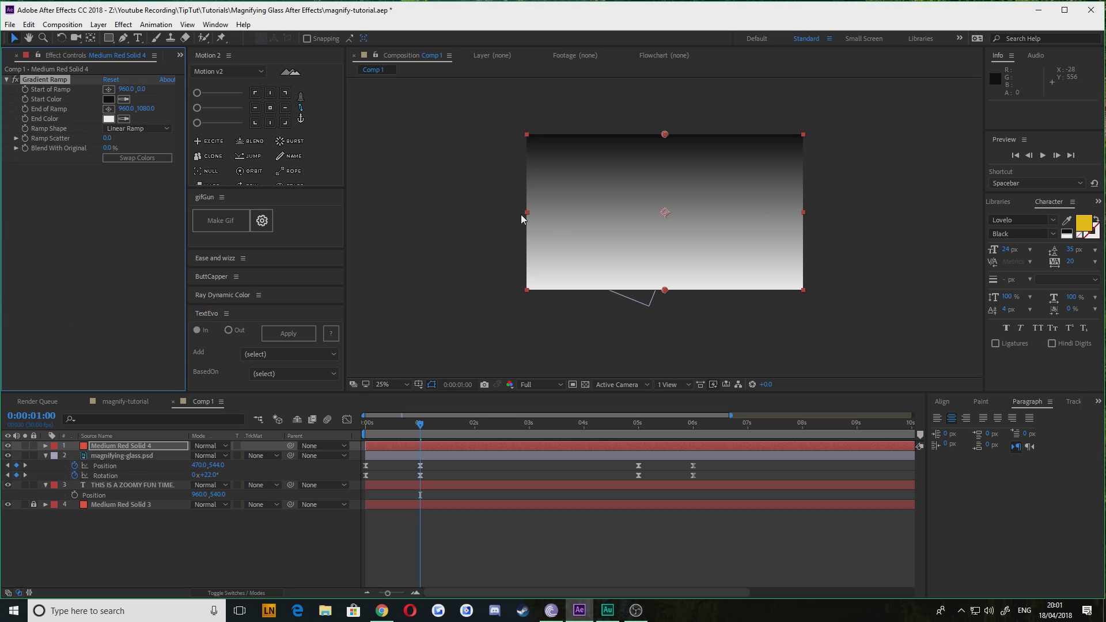
Step: Send the gradient solid two layers down, beneath the glass and the text layer
{"action": "left_click", "coordinate": [81, 447]}
{"action": "key", "text": "ctrl+bracketleft"}
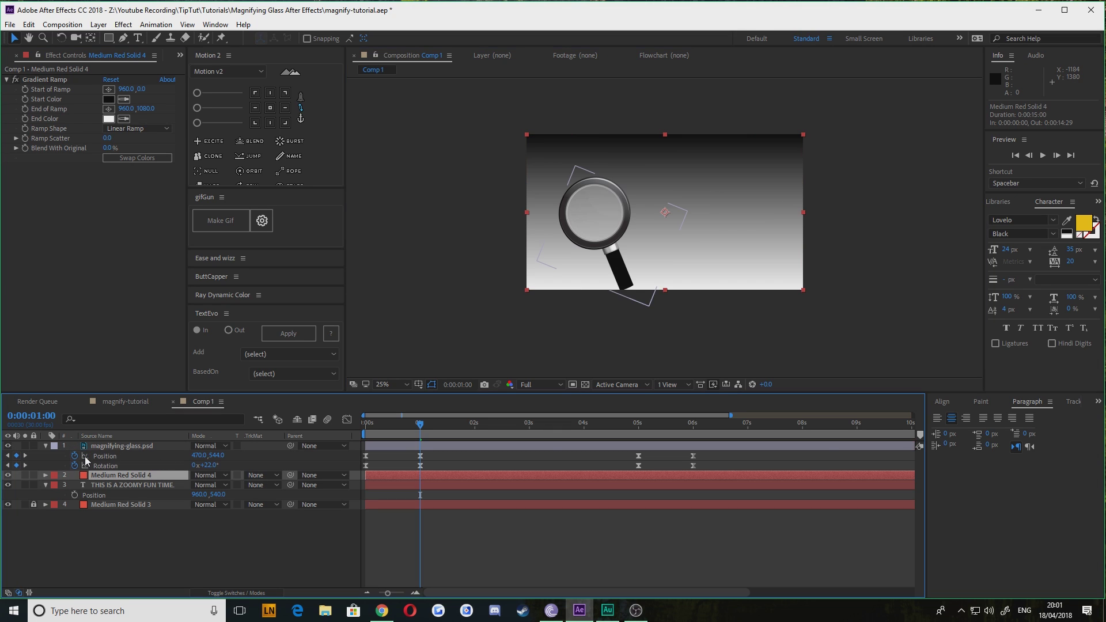
{"action": "key", "text": "ctrl+bracketleft"}
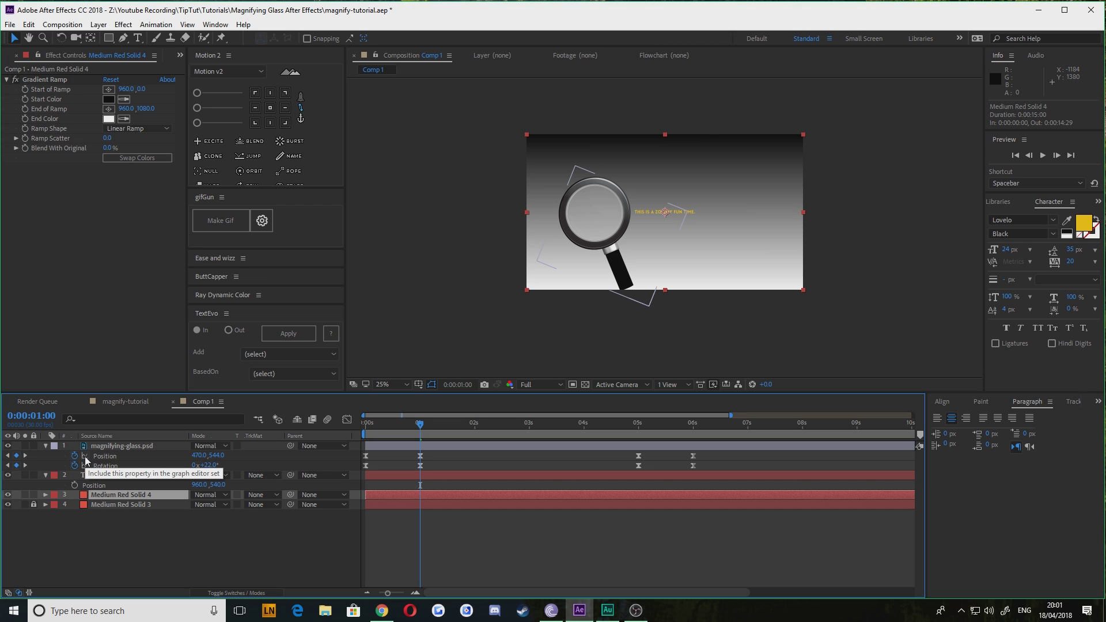
{"action": "left_click", "coordinate": [181, 559]}
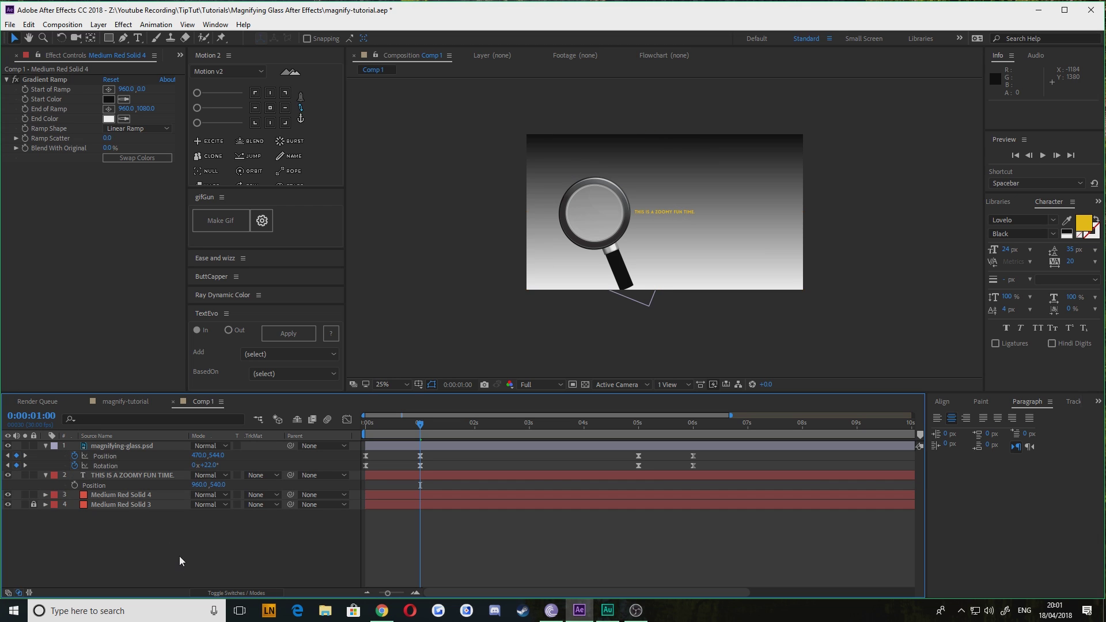
Step: Add a new adjustment layer, Adjustment Layer 3, at the top of Comp 1
{"action": "left_click", "coordinate": [98, 24]}
{"action": "mouse_move", "coordinate": [113, 40]}
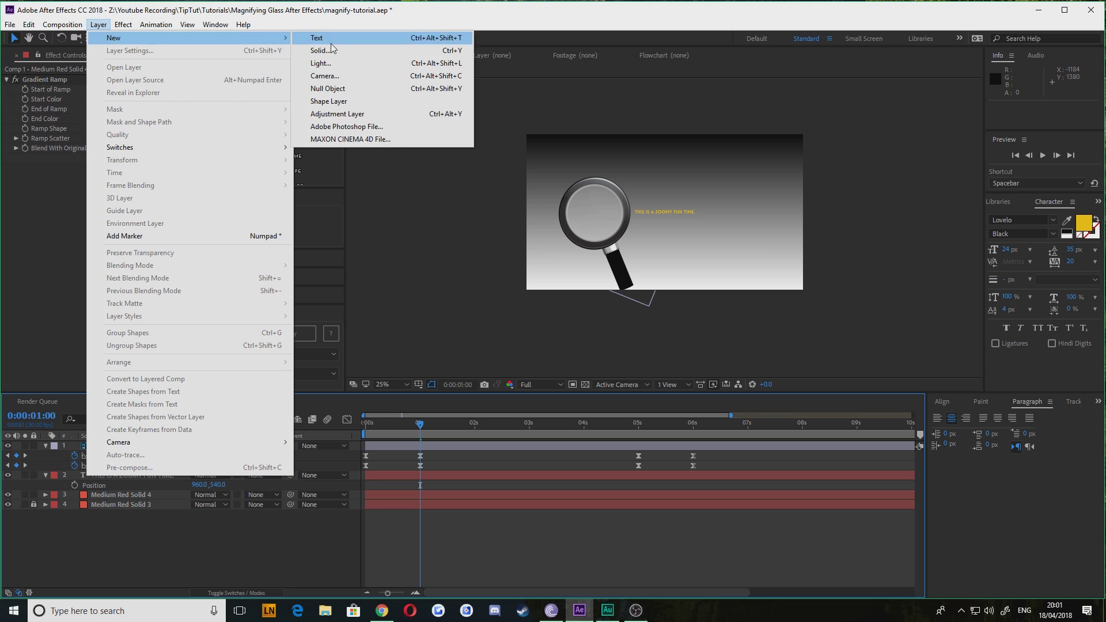
{"action": "left_click", "coordinate": [337, 113]}
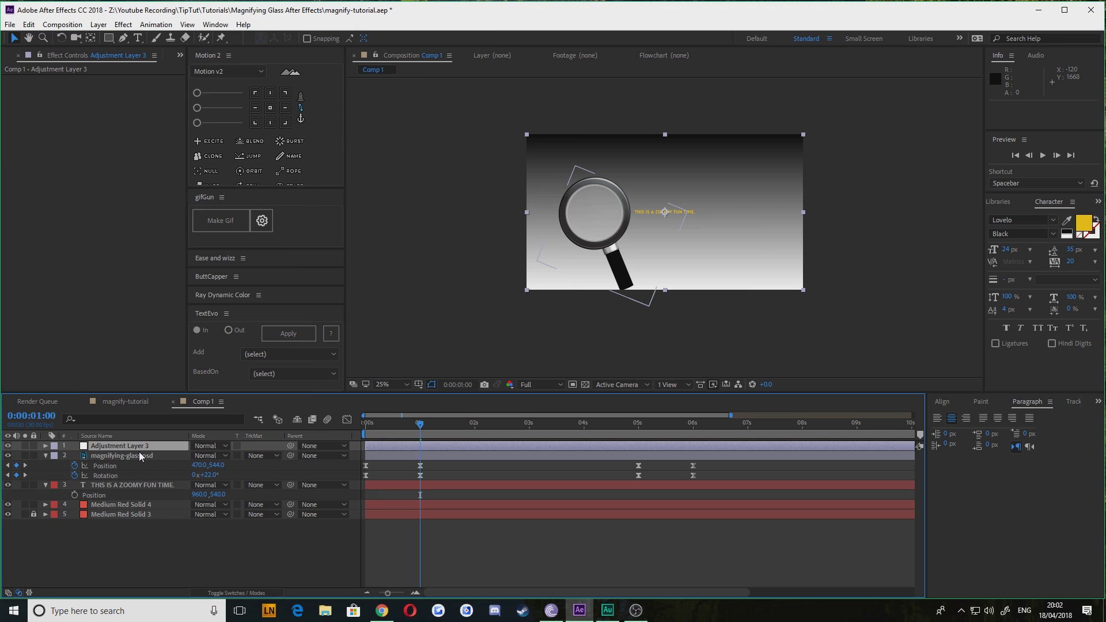
Step: Replace the effects search term with 'magni' to list the Distort Magnify effect
{"action": "left_click", "coordinate": [179, 55]}
{"action": "left_click", "coordinate": [208, 96]}
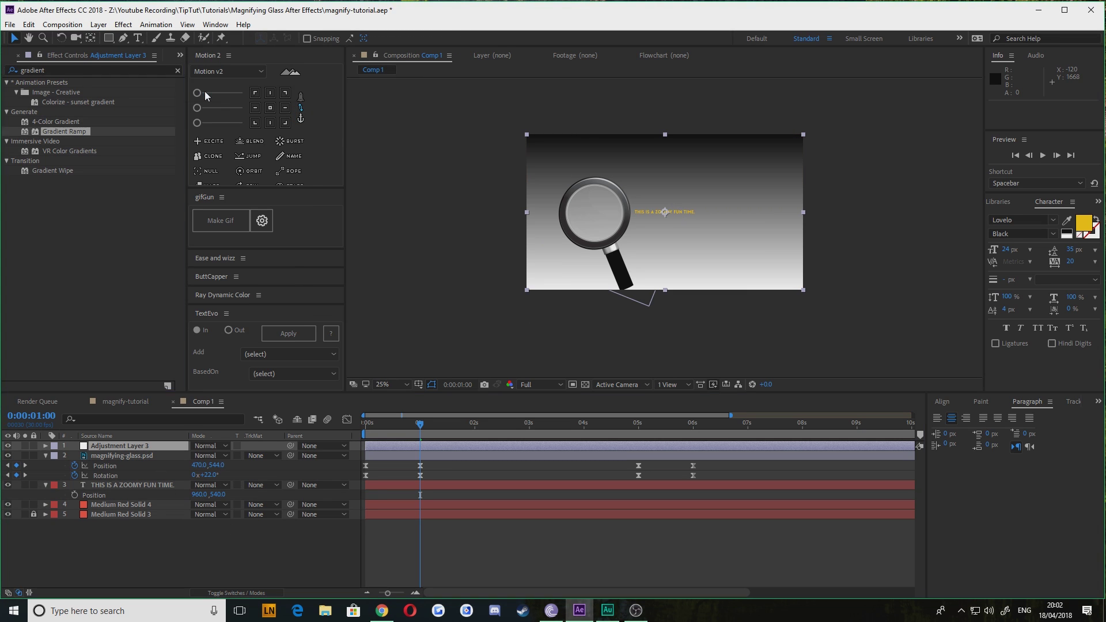
{"action": "left_click", "coordinate": [55, 69]}
{"action": "type", "text": "gradient"}
{"action": "double_click", "coordinate": [55, 69]}
{"action": "type", "text": "maa"}
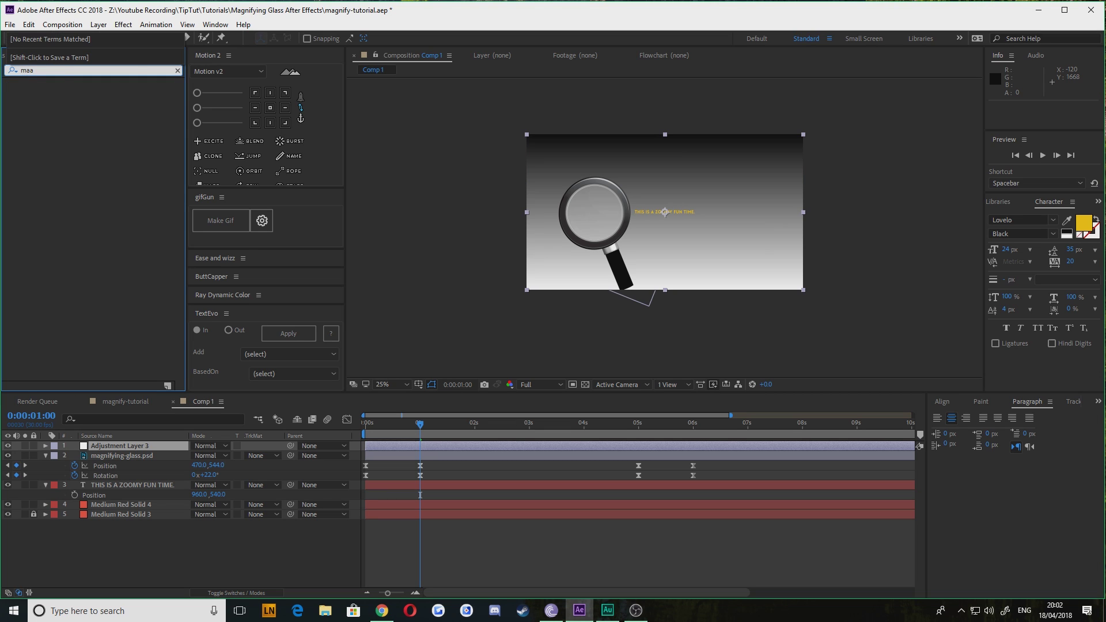
{"action": "key", "text": "BackSpace"}
{"action": "type", "text": "gnify"}
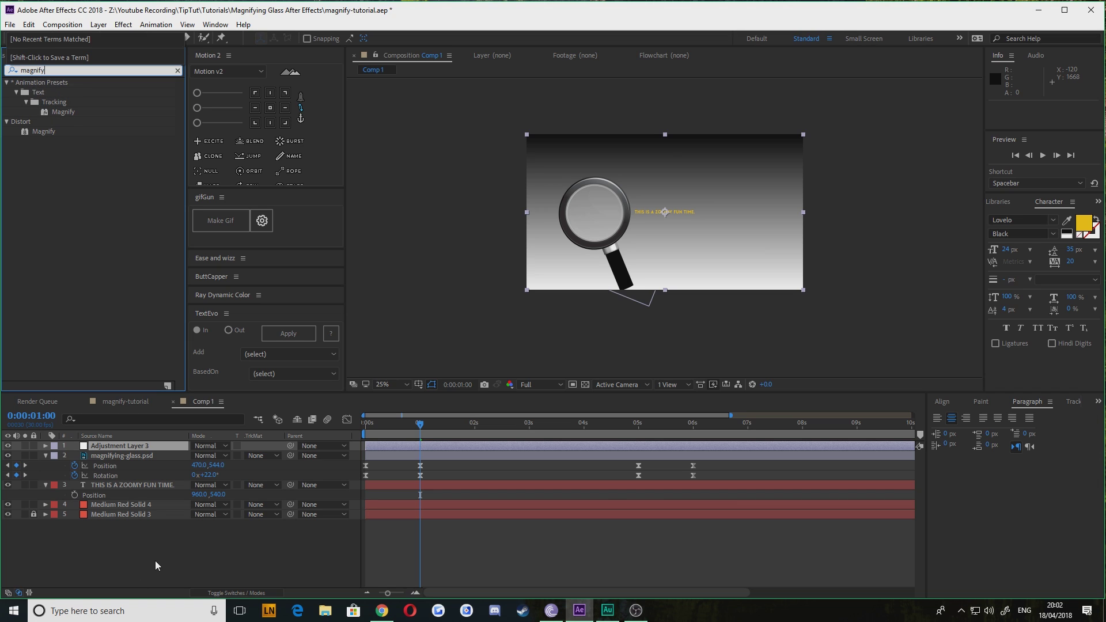
Step: Apply Distort > Magnify to Adjustment Layer 3 and slide its centre left over the text
{"action": "double_click", "coordinate": [35, 130]}
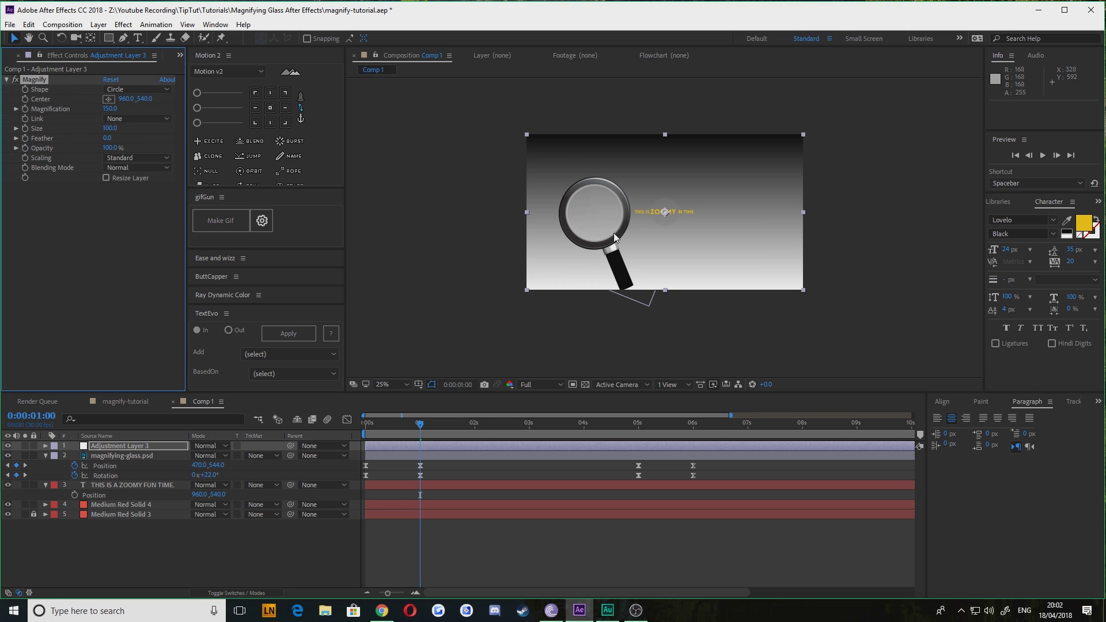
{"action": "scroll", "coordinate": [666, 213], "scroll_direction": "up", "scroll_amount": 4}
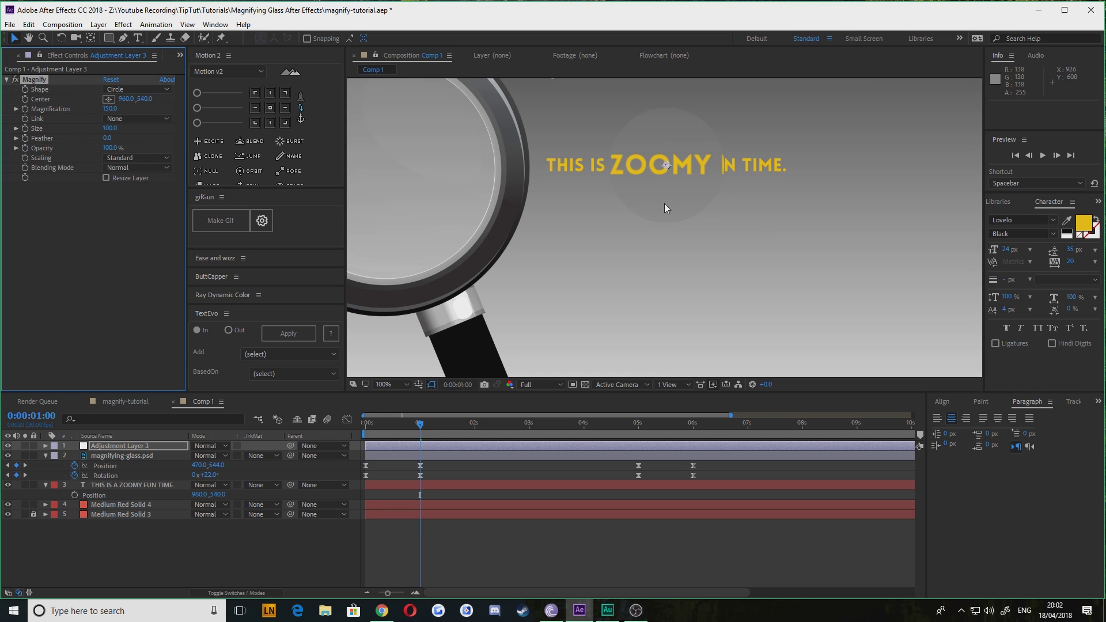
{"action": "scroll", "coordinate": [677, 159], "scroll_direction": "down", "scroll_amount": 2}
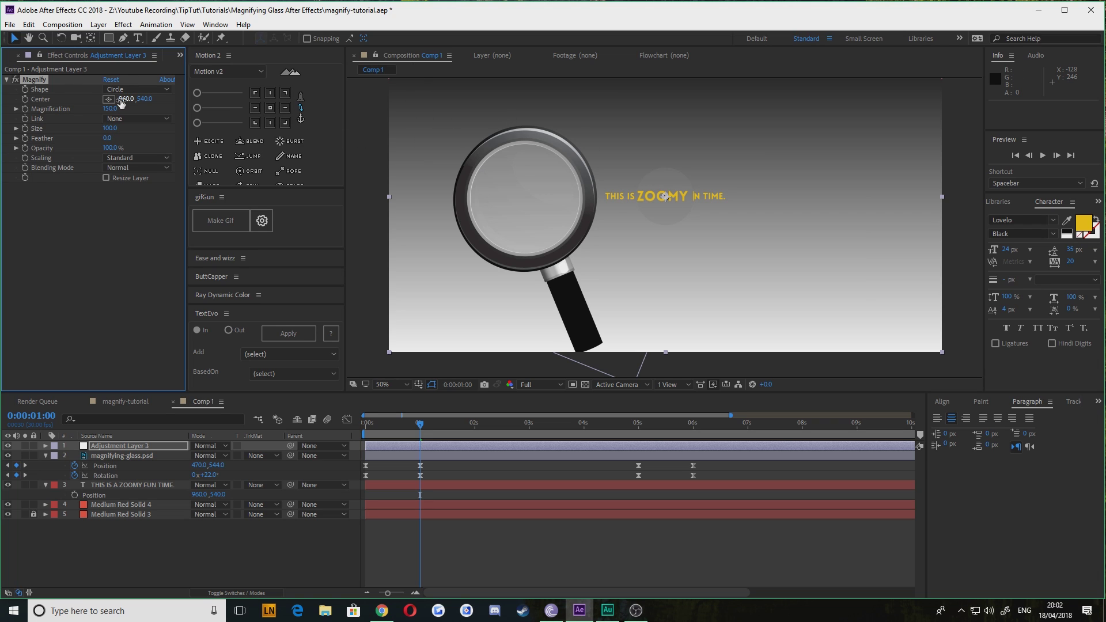
{"action": "left_click_drag", "start_coordinate": [122, 99], "coordinate": [40, 99]}
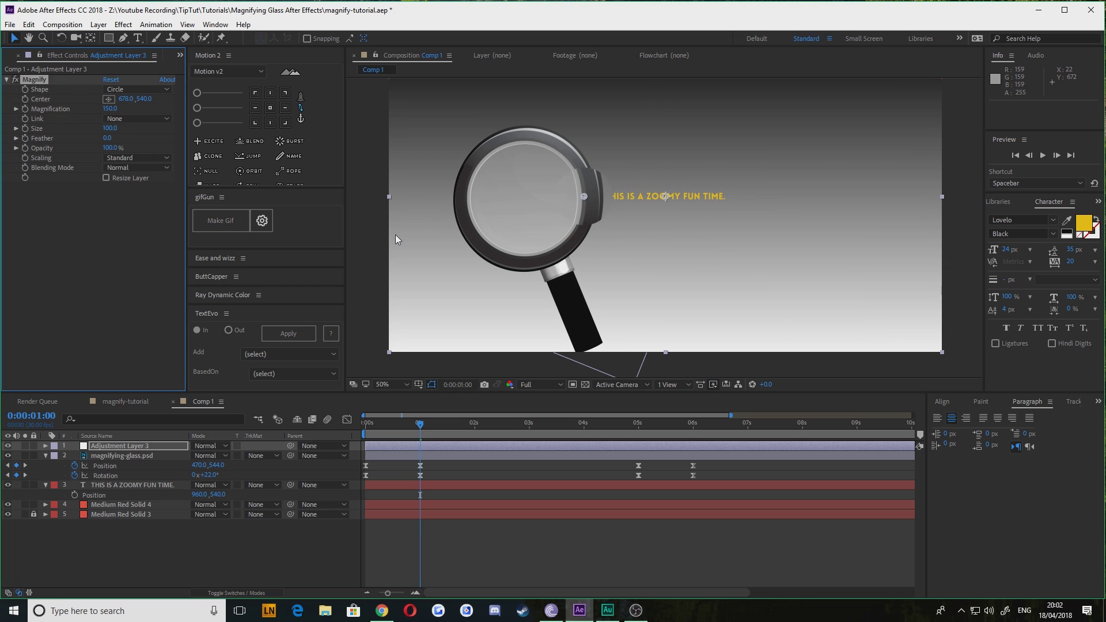
Step: Move Adjustment Layer 3 beneath magnifying-glass.psd and centre Magnify on the lens at 472,540
{"action": "left_click", "coordinate": [106, 447]}
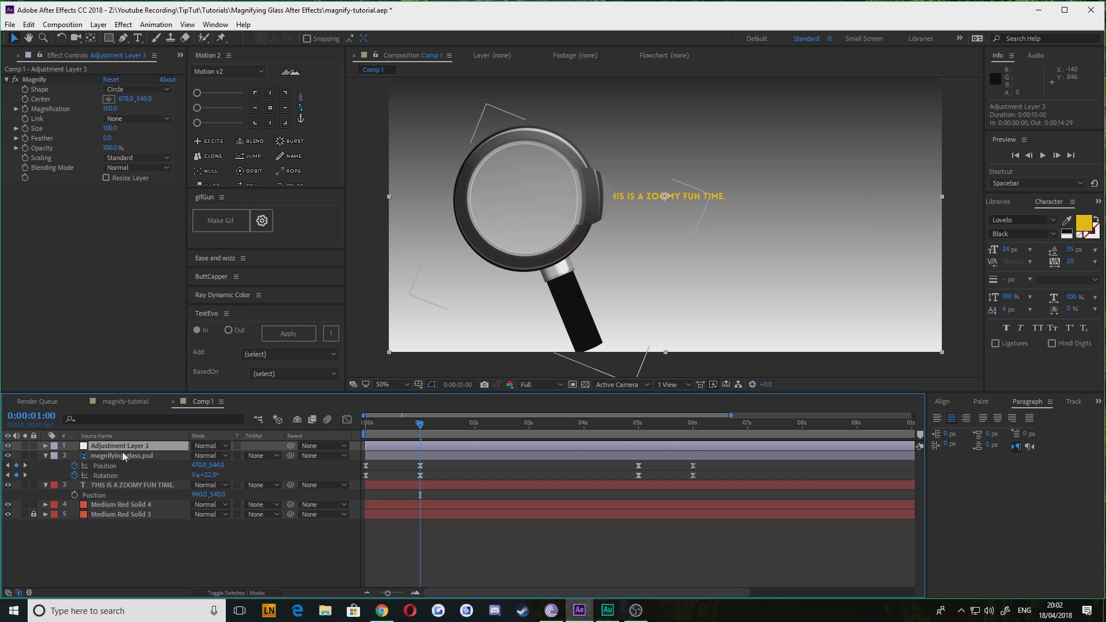
{"action": "key", "text": "ctrl+bracketleft"}
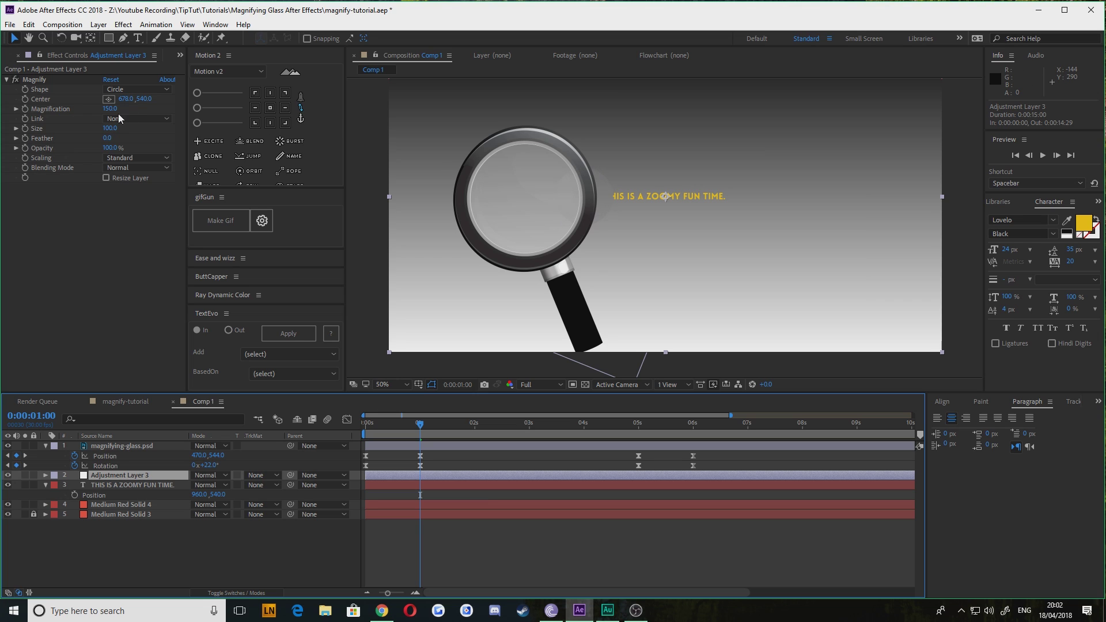
{"action": "left_click_drag", "start_coordinate": [125, 99], "coordinate": [12, 106]}
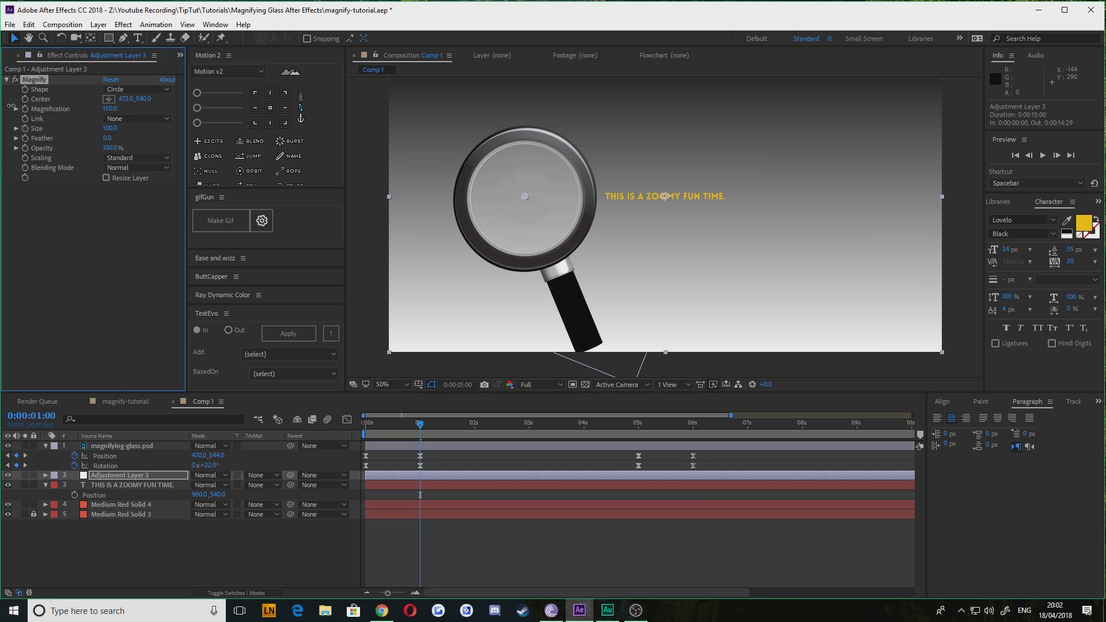
Step: Set the Magnify Center on Adjustment Layer 3 to 470, 544 over the glass's lens
{"action": "left_click_drag", "start_coordinate": [141, 98], "coordinate": [154, 99]}
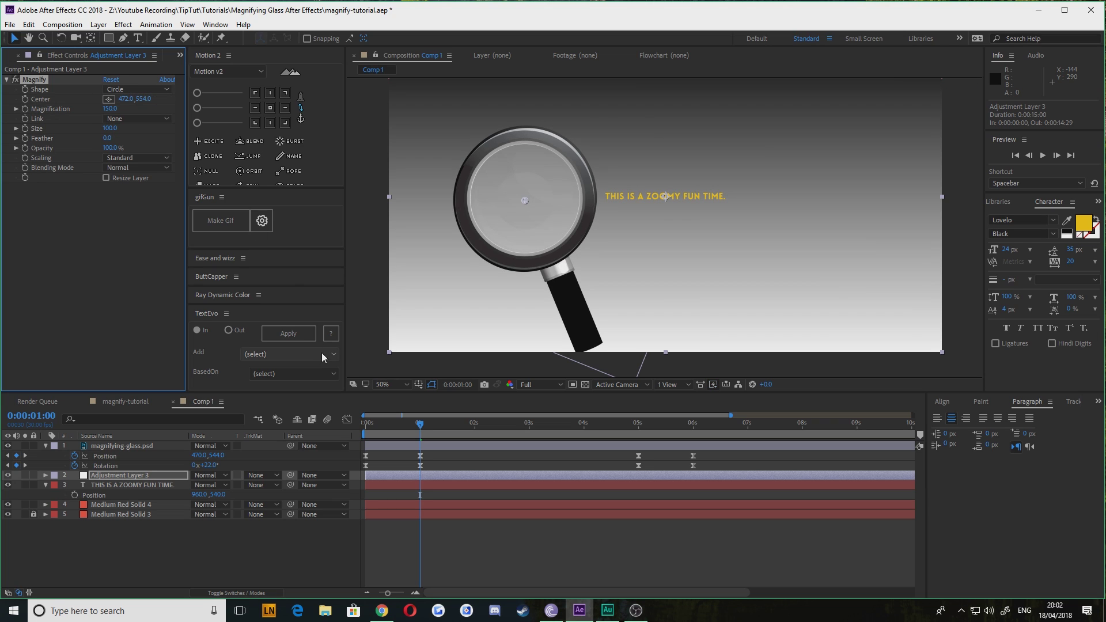
{"action": "left_click", "coordinate": [120, 447]}
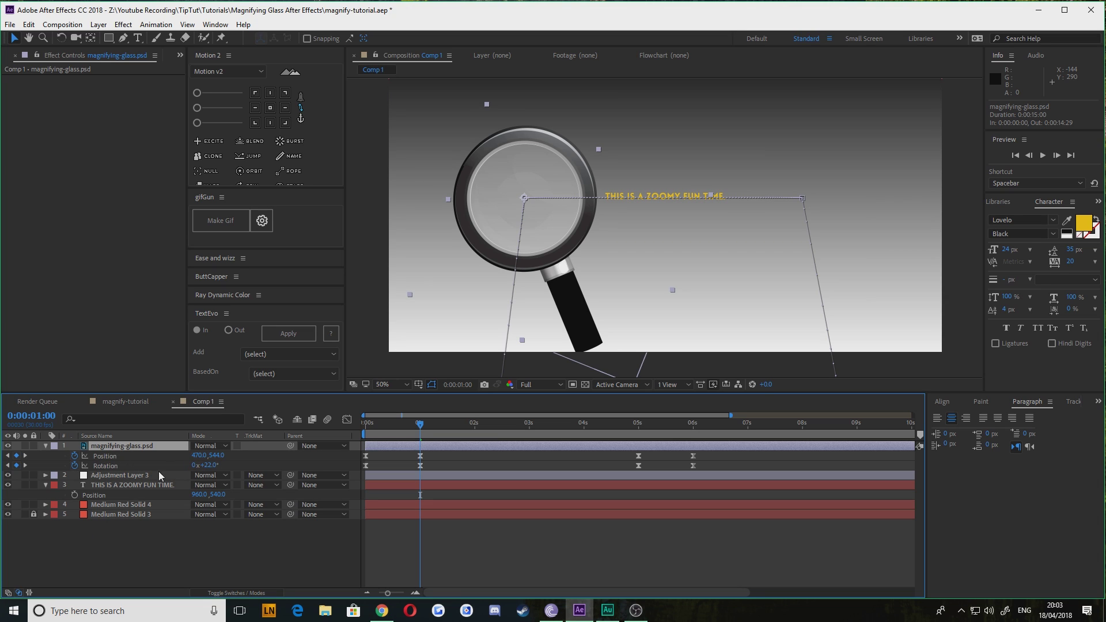
{"action": "left_click", "coordinate": [141, 476]}
{"action": "left_click", "coordinate": [124, 99]}
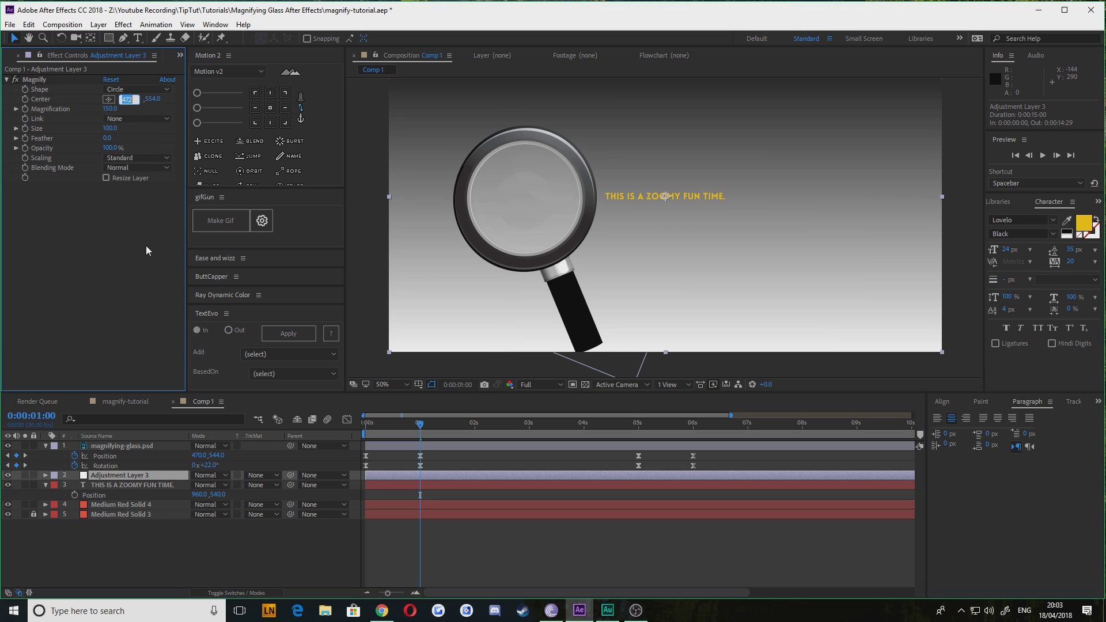
{"action": "type", "text": "4"}
{"action": "left_click", "coordinate": [190, 549]}
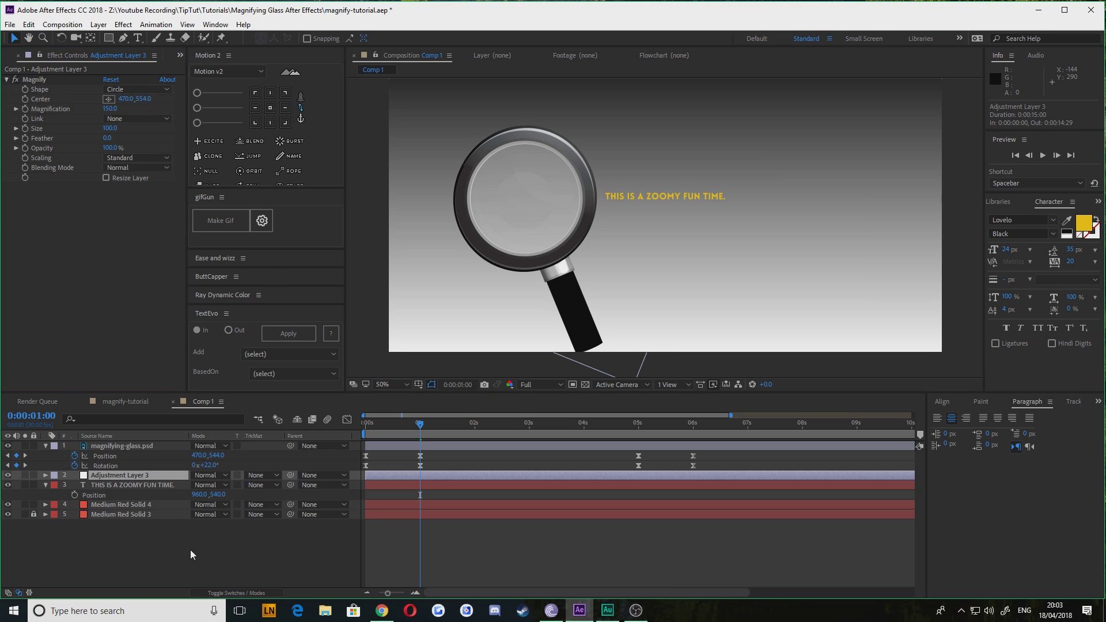
{"action": "left_click", "coordinate": [140, 99]}
{"action": "type", "text": "544"}
{"action": "key", "text": "Return"}
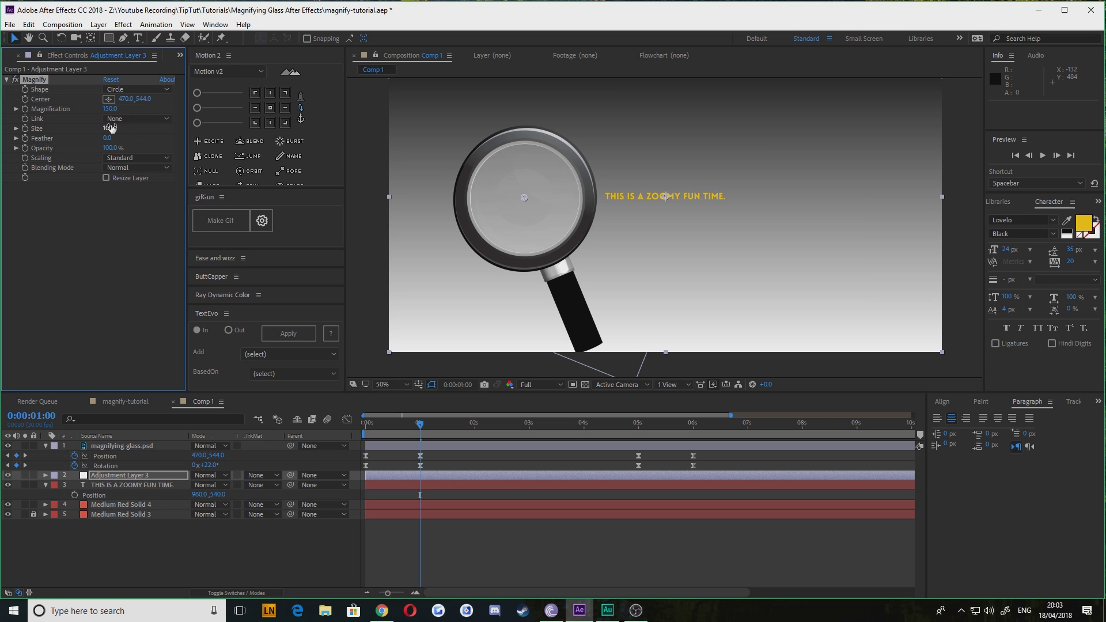
Step: Scrub the Magnify Size up to 229, checking the circle against the zoomed-in lens rim
{"action": "left_click_drag", "start_coordinate": [107, 132], "coordinate": [142, 135]}
{"action": "scroll", "coordinate": [571, 209], "scroll_direction": "up", "scroll_amount": 6}
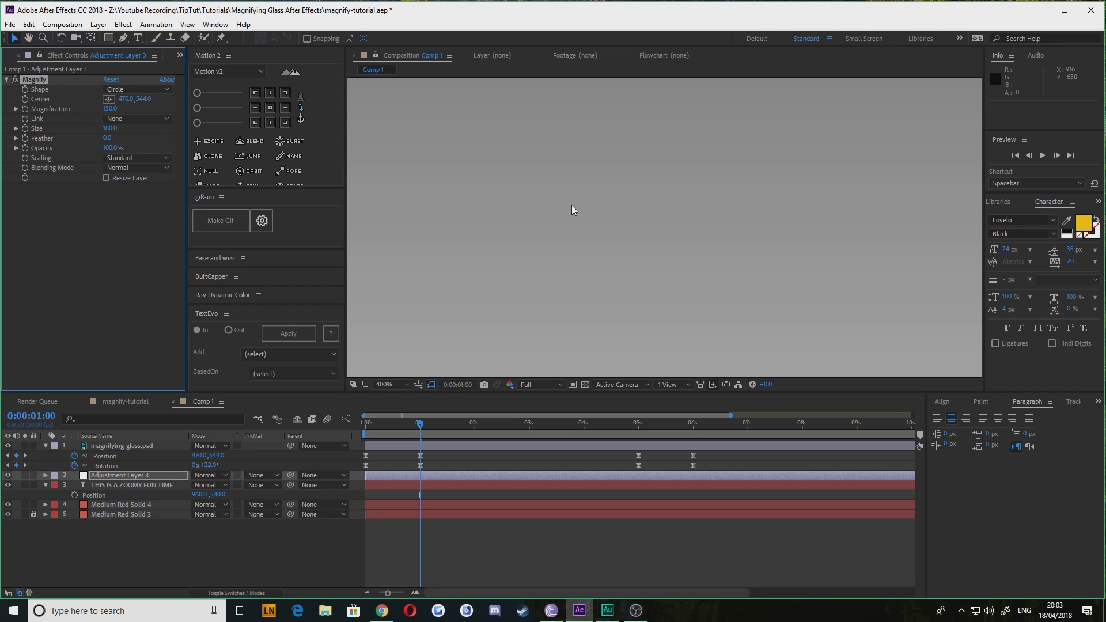
{"action": "left_click_drag", "start_coordinate": [571, 205], "coordinate": [662, 242]}
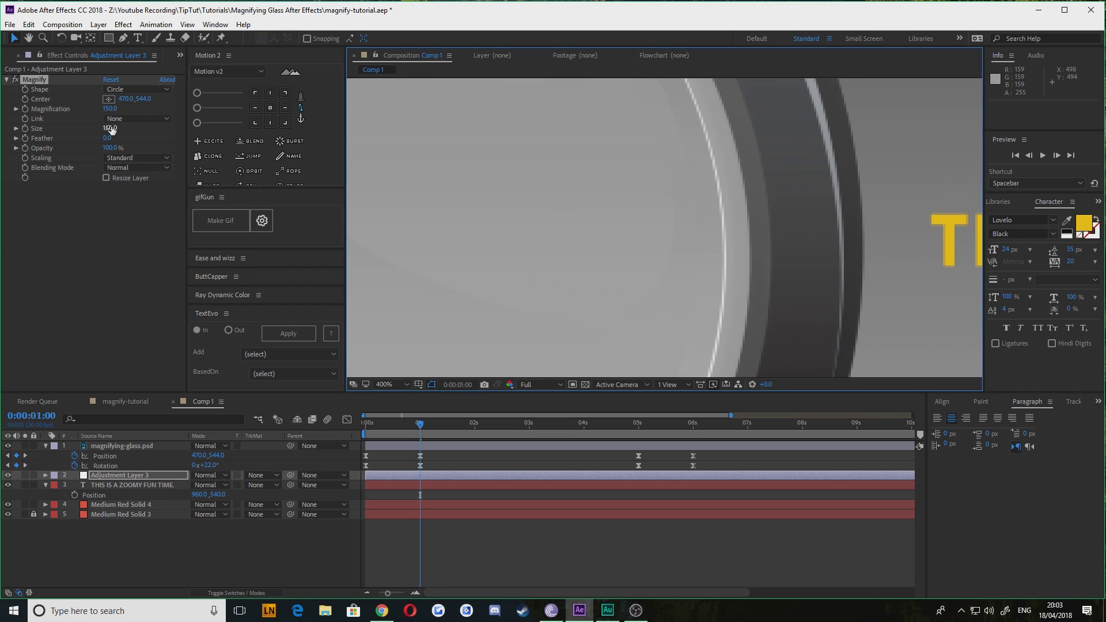
{"action": "left_click_drag", "start_coordinate": [111, 129], "coordinate": [132, 120]}
{"action": "scroll", "coordinate": [590, 173], "scroll_direction": "down", "scroll_amount": 6}
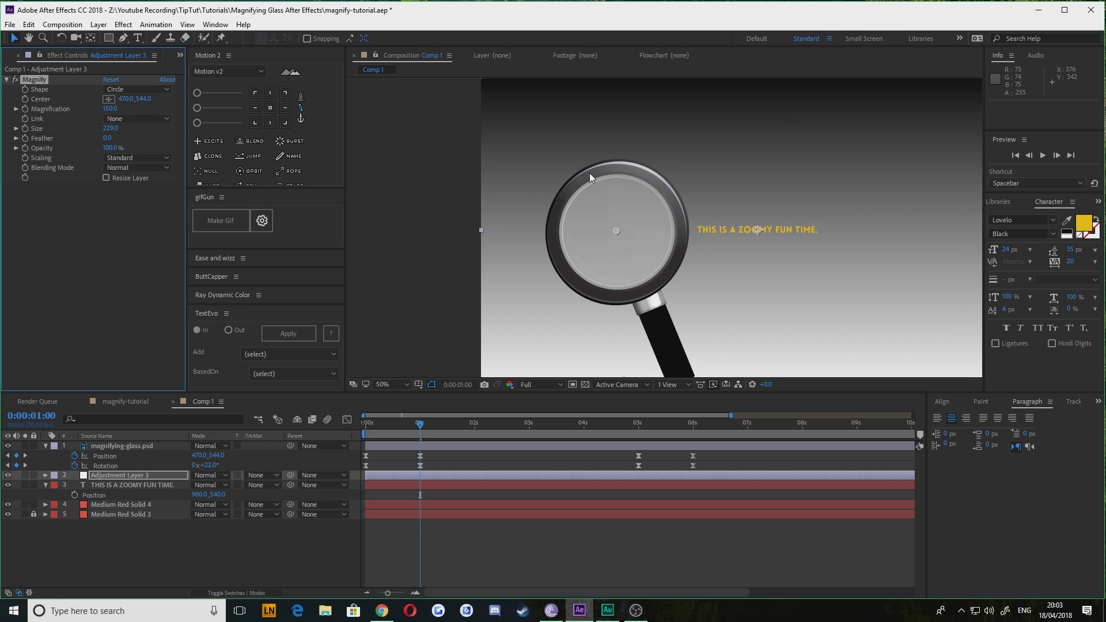
{"action": "left_click_drag", "start_coordinate": [542, 269], "coordinate": [453, 226]}
Step: Delete the grey gradient solid Medium Red Solid 4 so the red background shows
{"action": "left_click", "coordinate": [95, 537]}
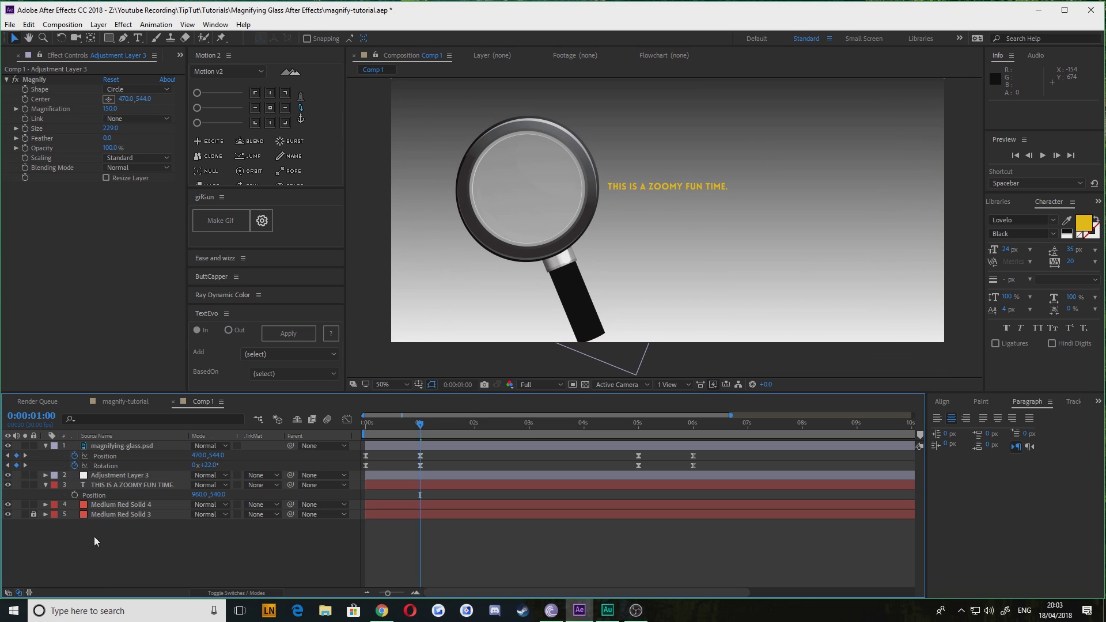
{"action": "left_click", "coordinate": [111, 484]}
{"action": "left_click", "coordinate": [106, 502]}
{"action": "key", "text": "Delete"}
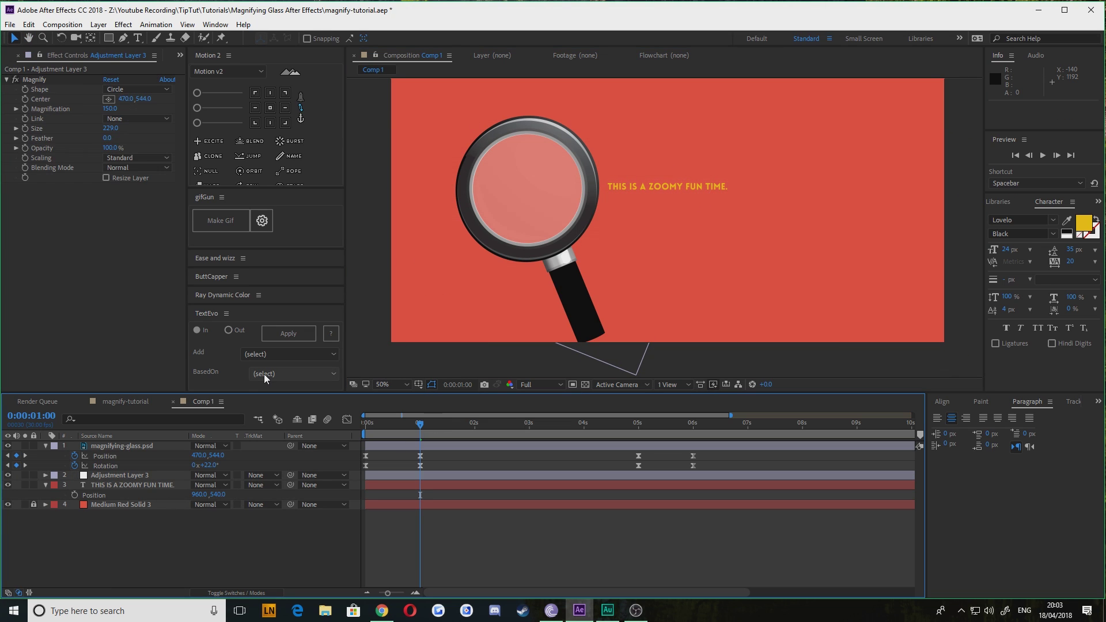
{"action": "scroll", "coordinate": [566, 235], "scroll_direction": "down", "scroll_amount": 2}
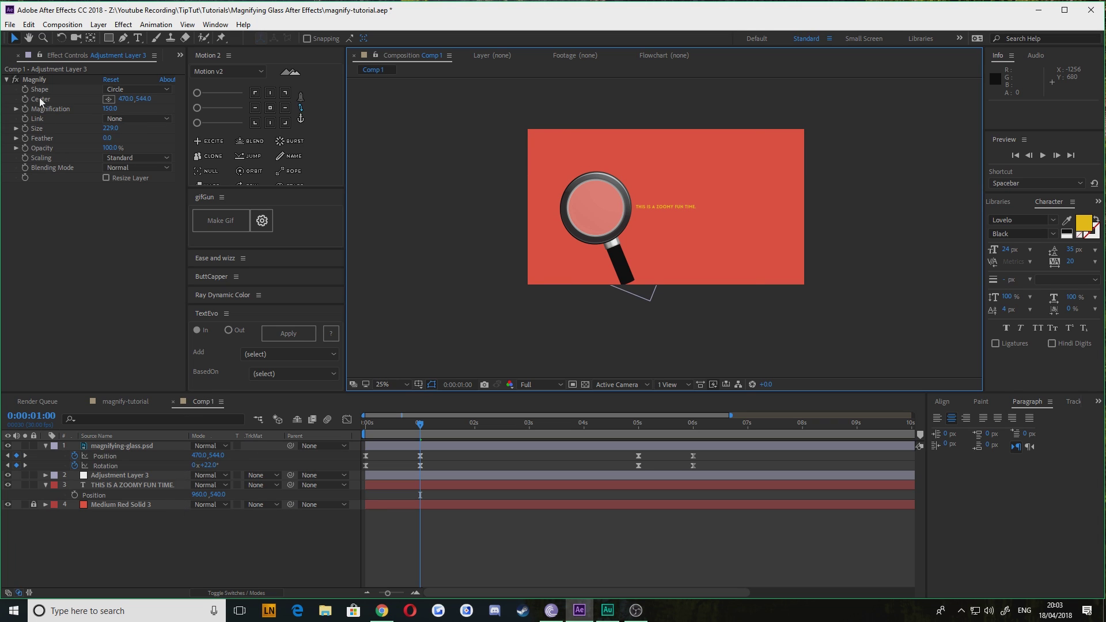
{"action": "left_click", "coordinate": [32, 80]}
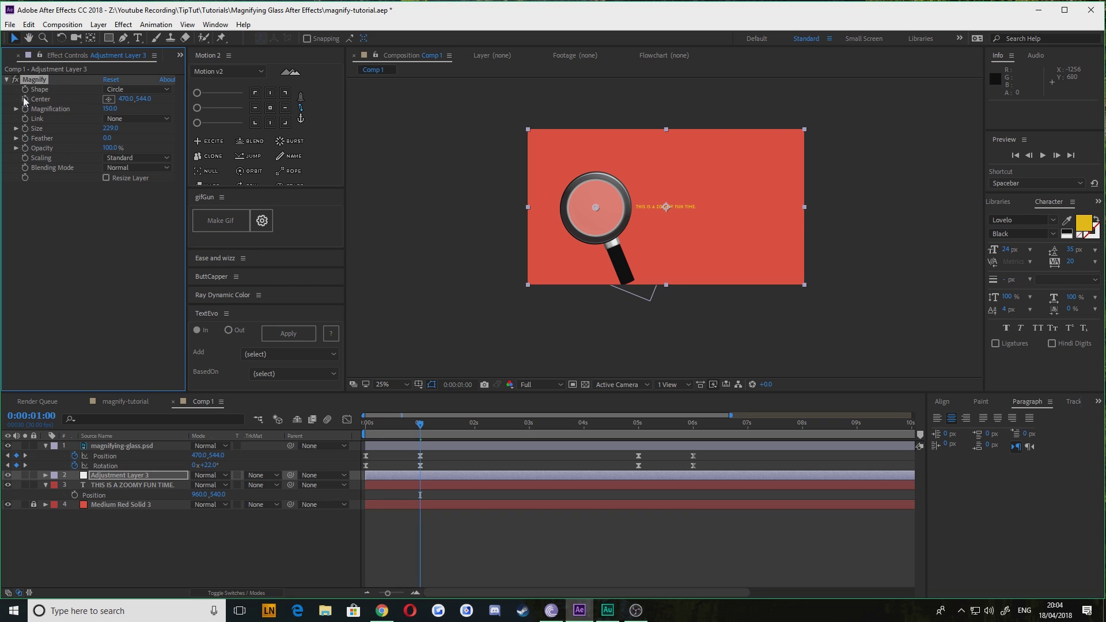
Step: Pick-whip an expression linking Magnify's Center to magnifying-glass.psd's Position
{"action": "left_click", "coordinate": [25, 99], "text": "alt"}
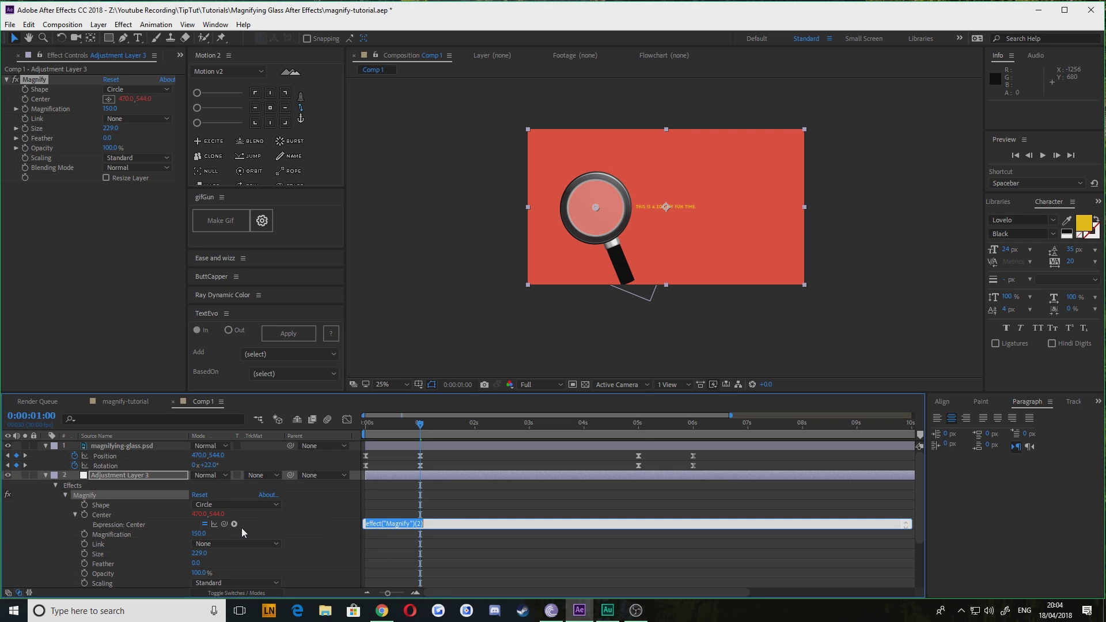
{"action": "left_click_drag", "start_coordinate": [223, 523], "coordinate": [102, 455]}
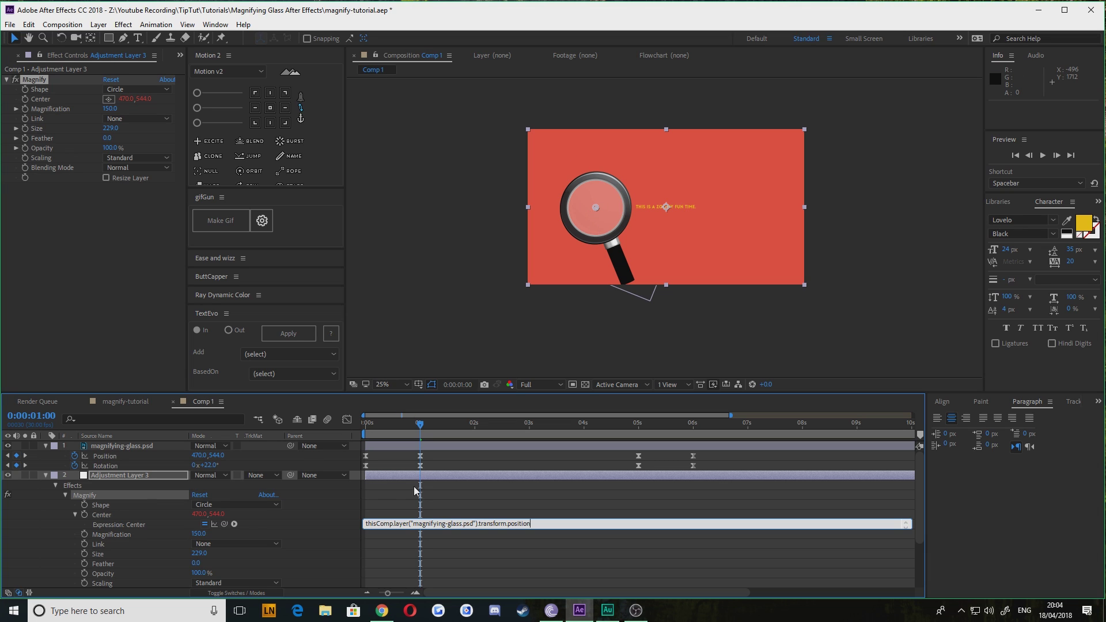
{"action": "left_click", "coordinate": [415, 505]}
{"action": "left_click", "coordinate": [123, 474]}
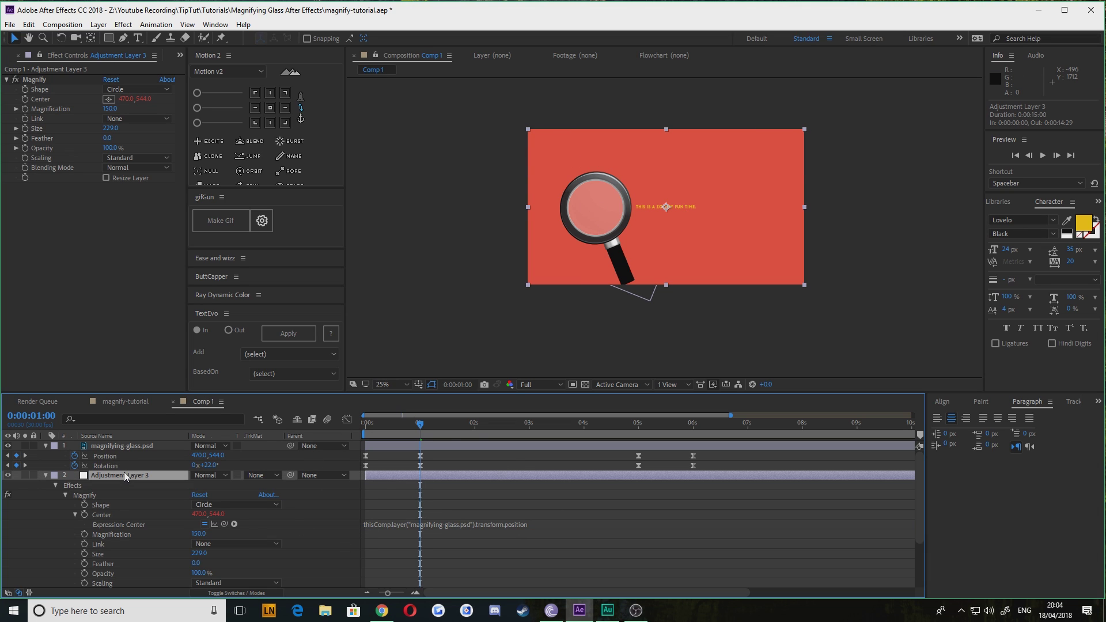
{"action": "key", "text": "ctrl+Left"}
Step: Preview the animation from the start, then move to about 0:00:03:00
{"action": "left_click", "coordinate": [141, 446]}
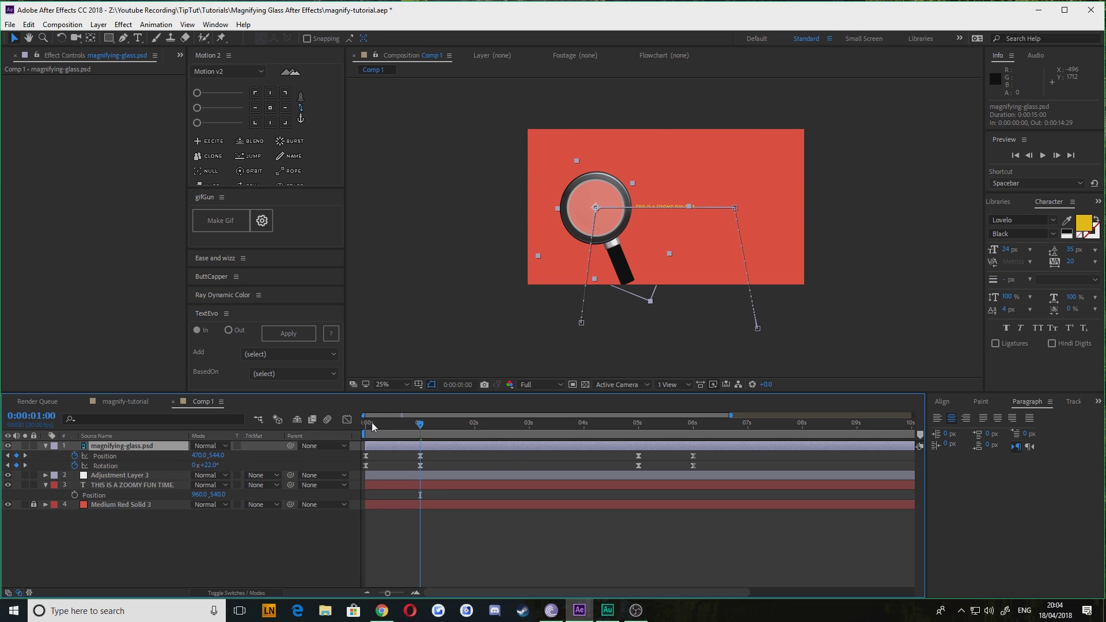
{"action": "left_click", "coordinate": [369, 422]}
{"action": "key", "text": "space"}
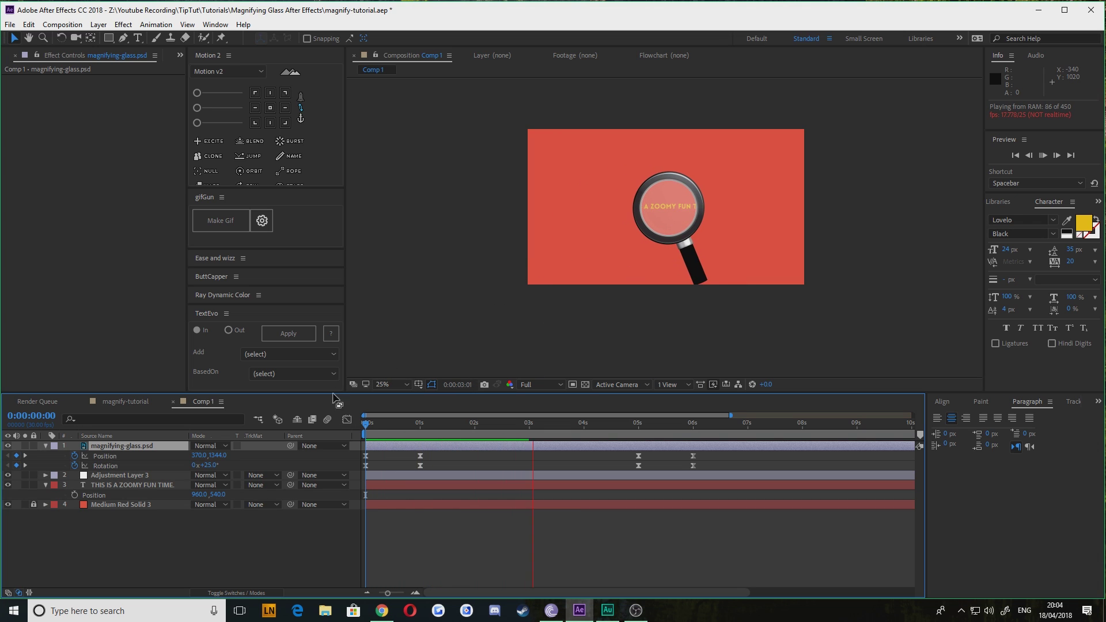
{"action": "key", "text": "space"}
{"action": "scroll", "coordinate": [654, 211], "scroll_direction": "up", "scroll_amount": 2}
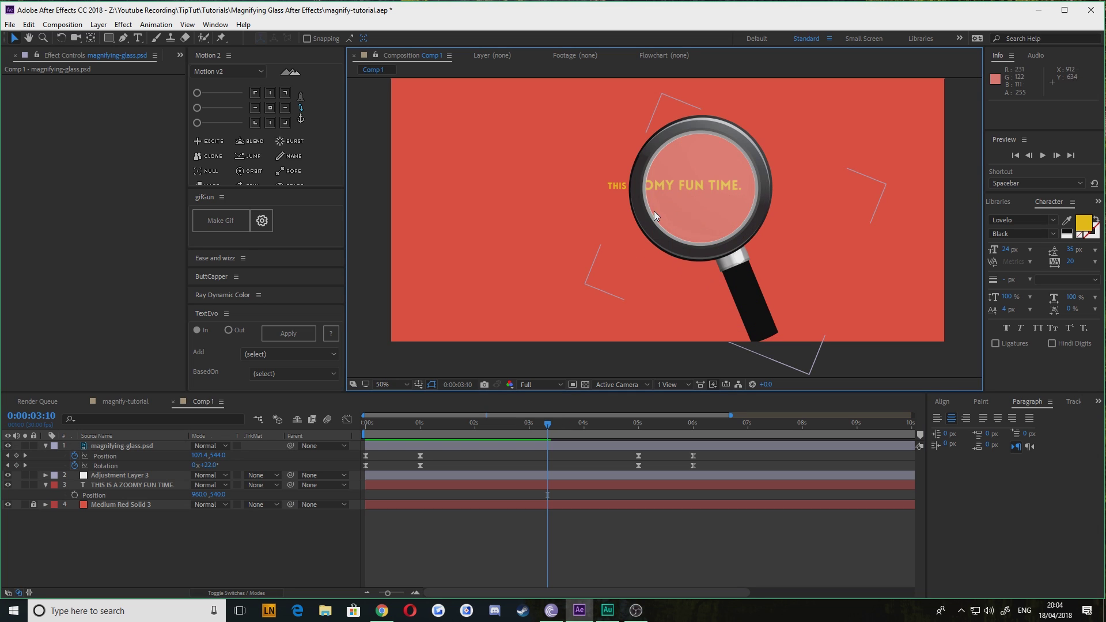
{"action": "left_click", "coordinate": [530, 425]}
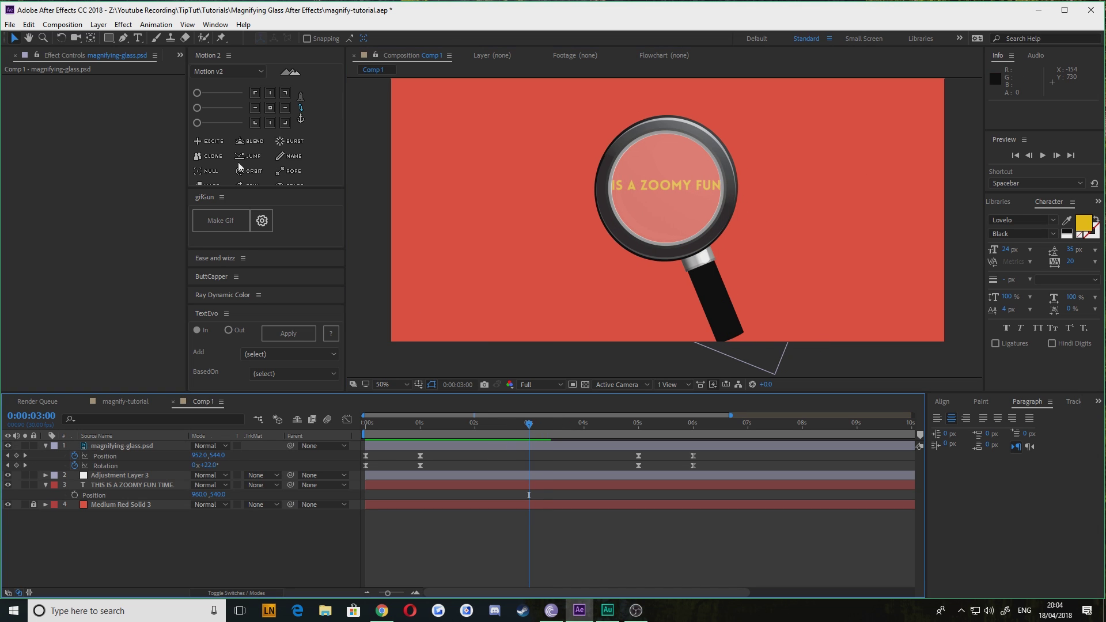
{"action": "left_click_drag", "start_coordinate": [523, 426], "coordinate": [549, 424]}
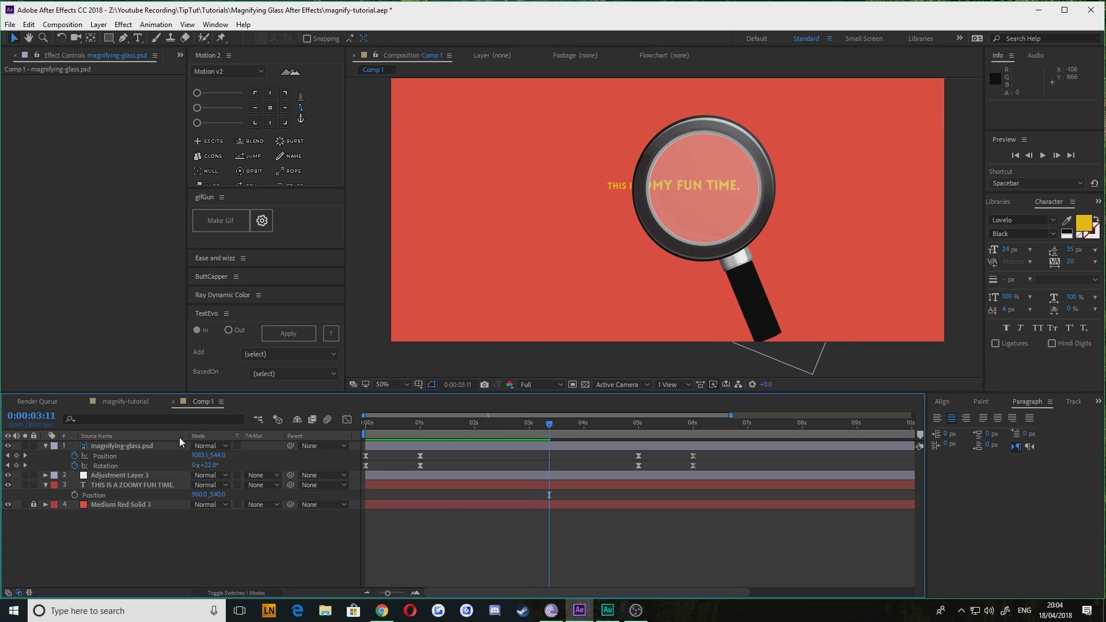
Step: Set the Magnify Magnification to 300 and preview again from 0:00:02:29
{"action": "left_click", "coordinate": [124, 474]}
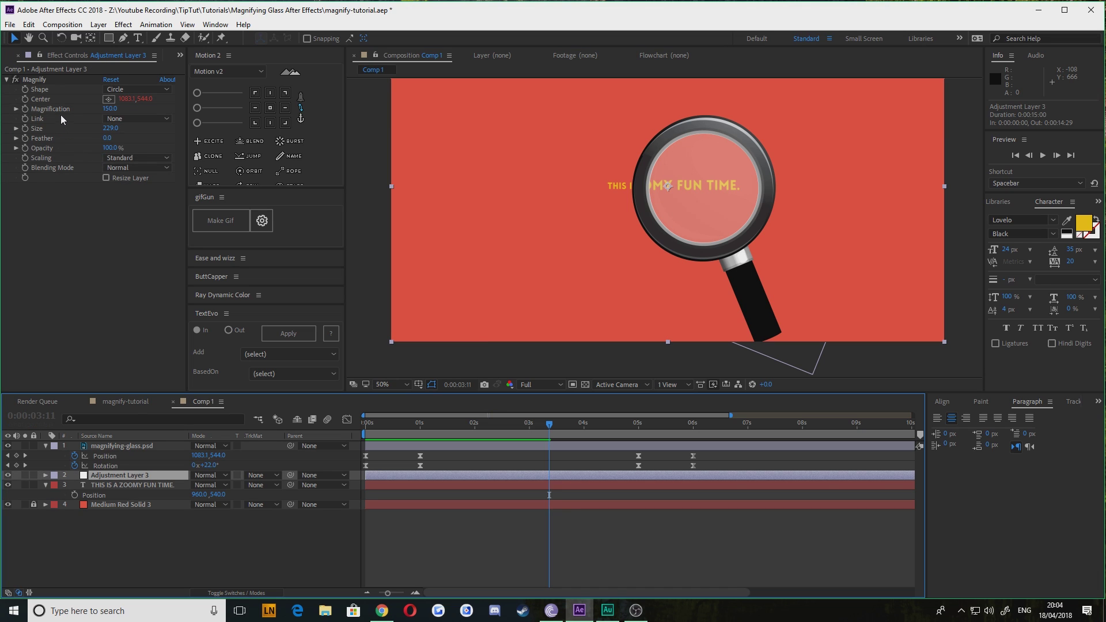
{"action": "left_click", "coordinate": [109, 108]}
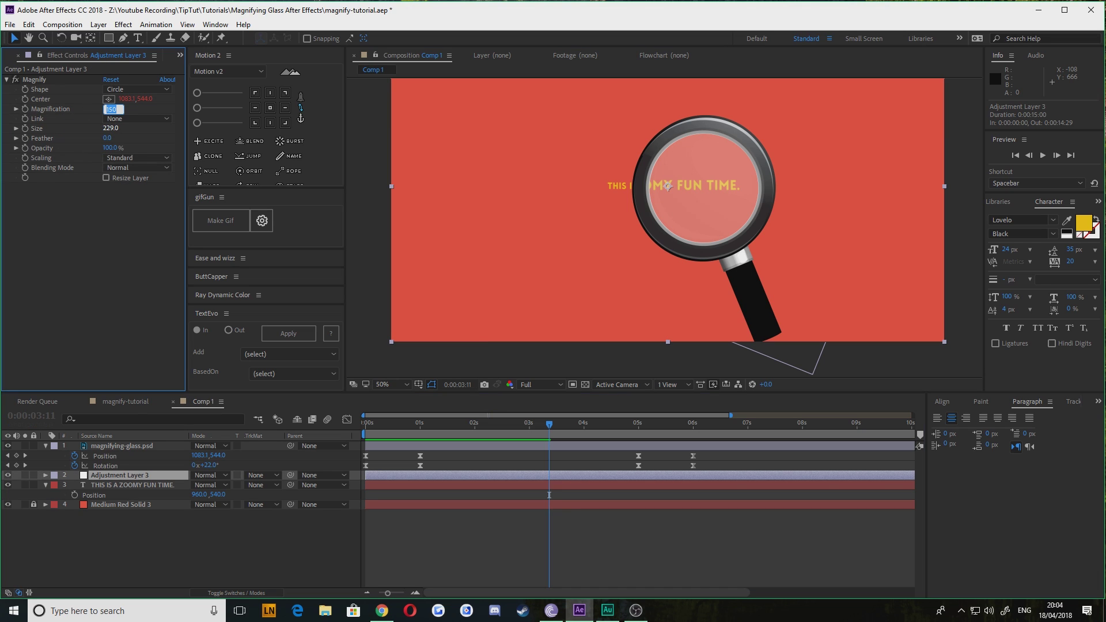
{"action": "key", "text": "Return"}
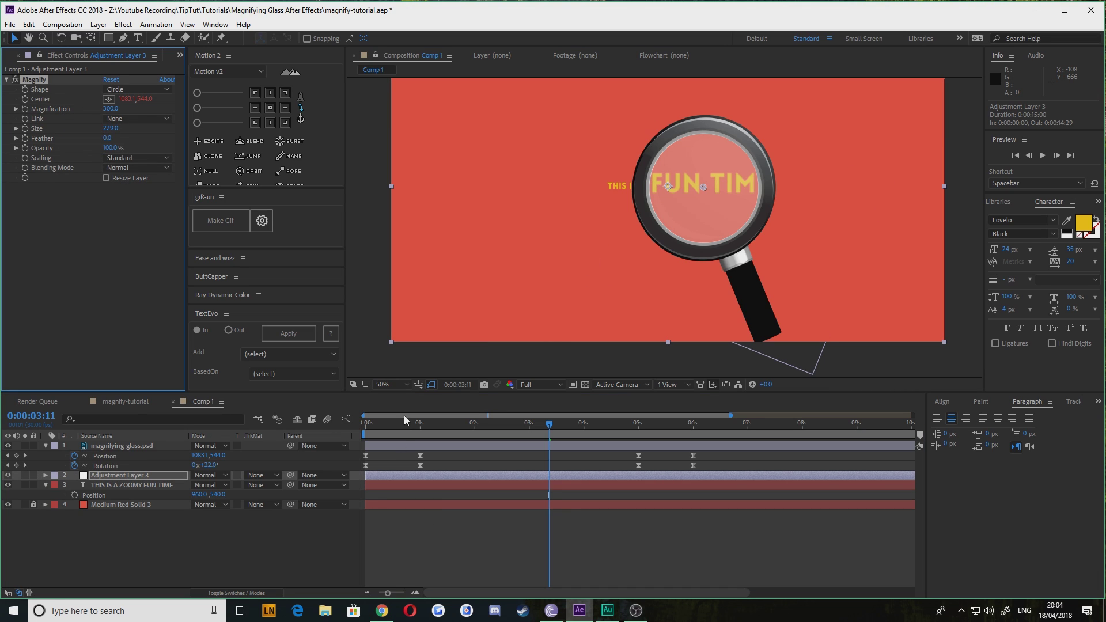
{"action": "left_click_drag", "start_coordinate": [403, 416], "coordinate": [530, 435]}
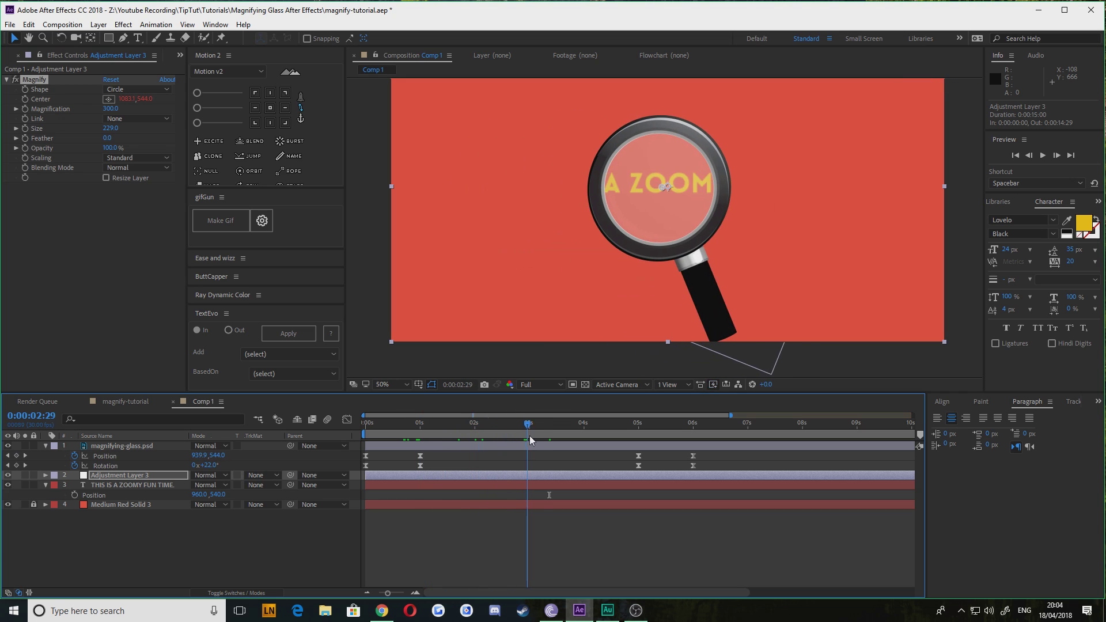
{"action": "key", "text": "space"}
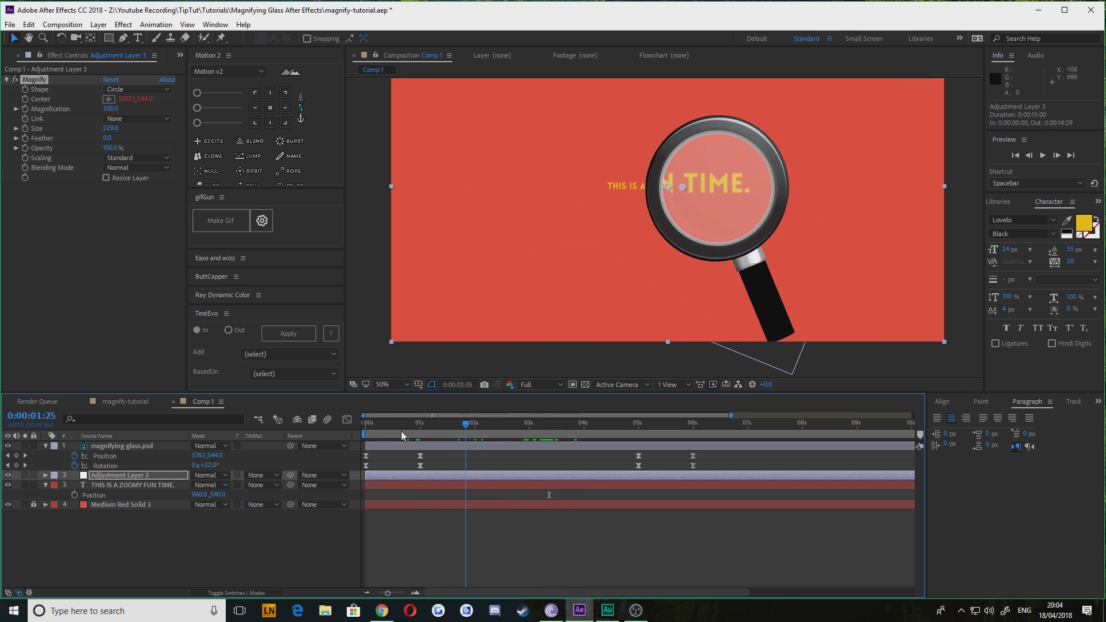
{"action": "key", "text": "Home"}
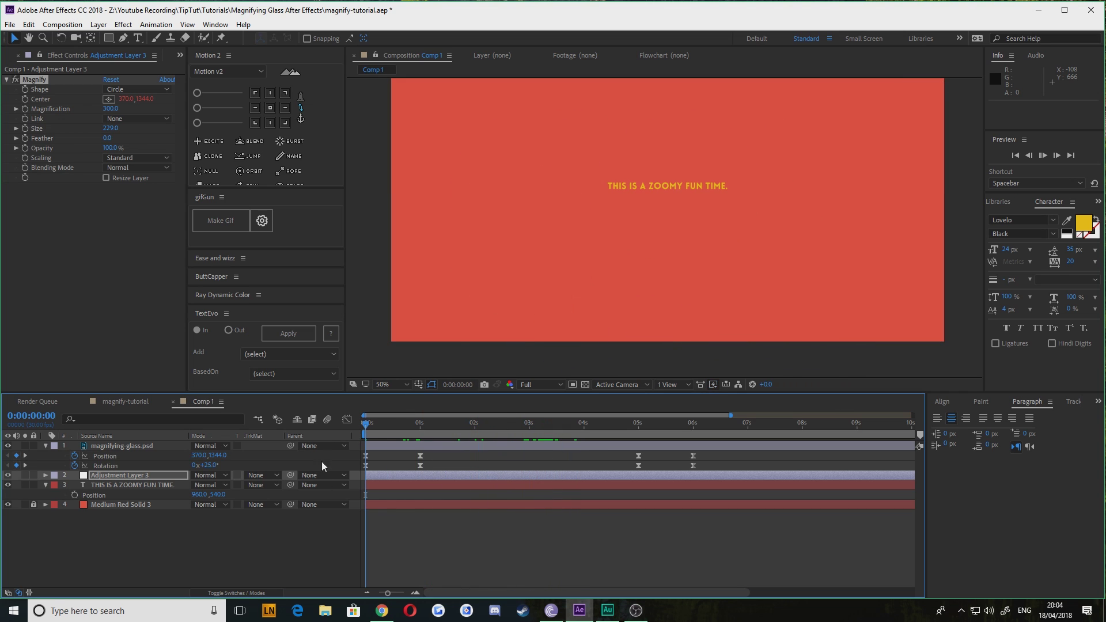
Step: Play the full magnifier animation with the viewer magnification set to Fit
{"action": "key", "text": "space"}
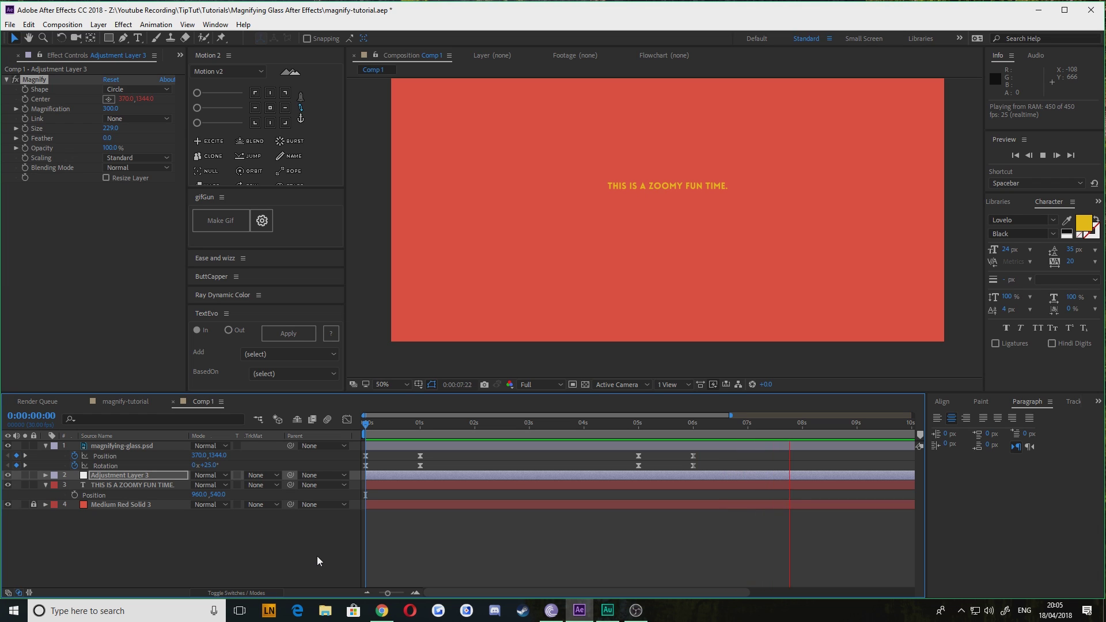
{"action": "left_click", "coordinate": [396, 386]}
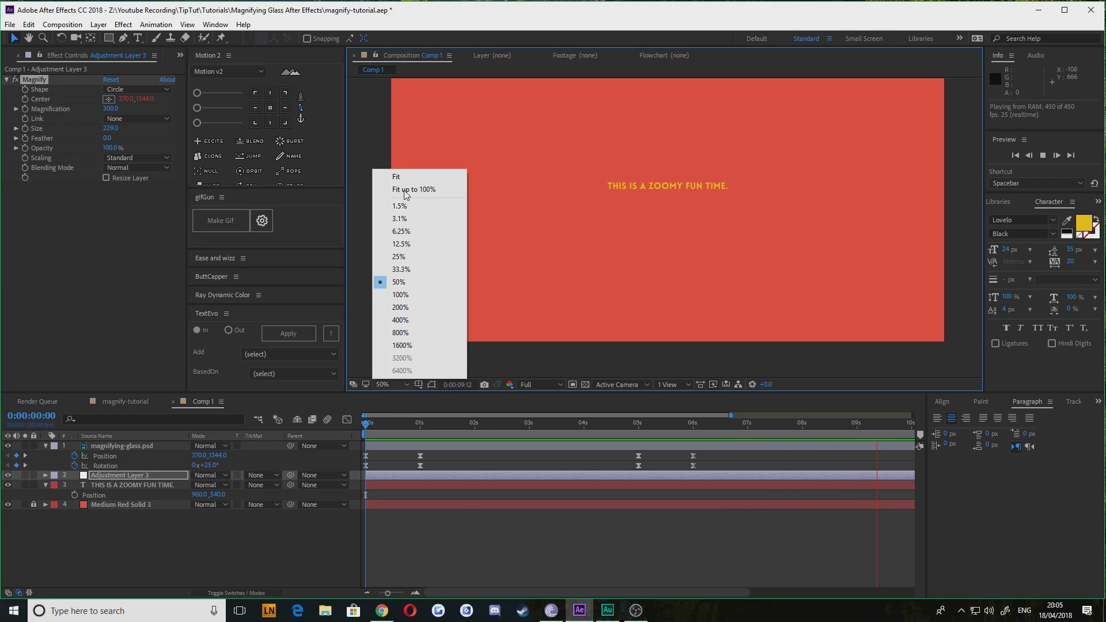
{"action": "left_click", "coordinate": [404, 174]}
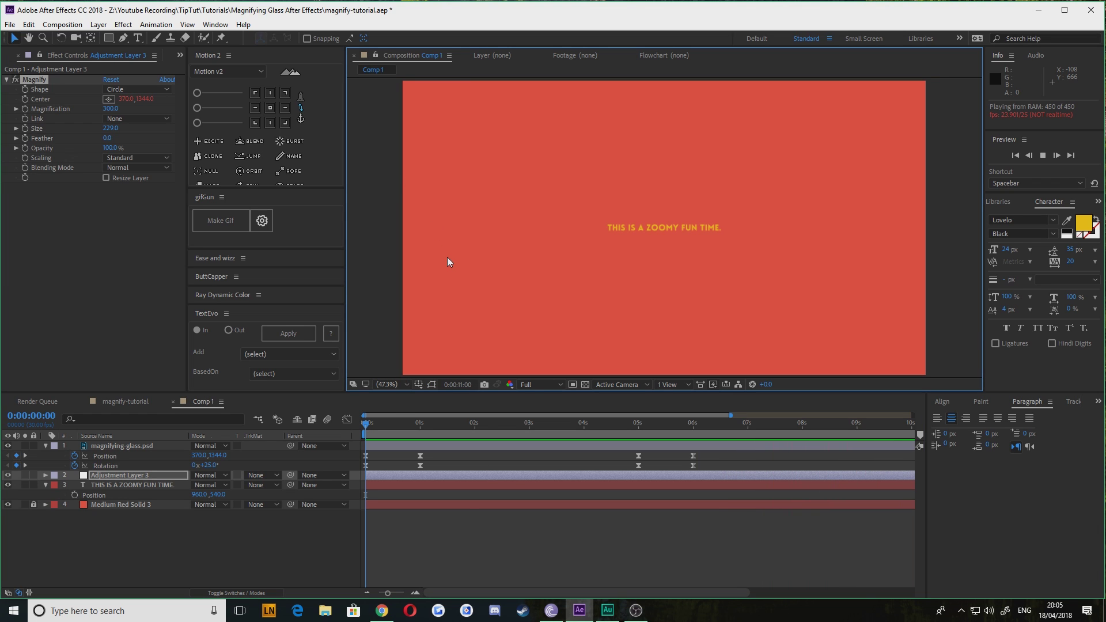